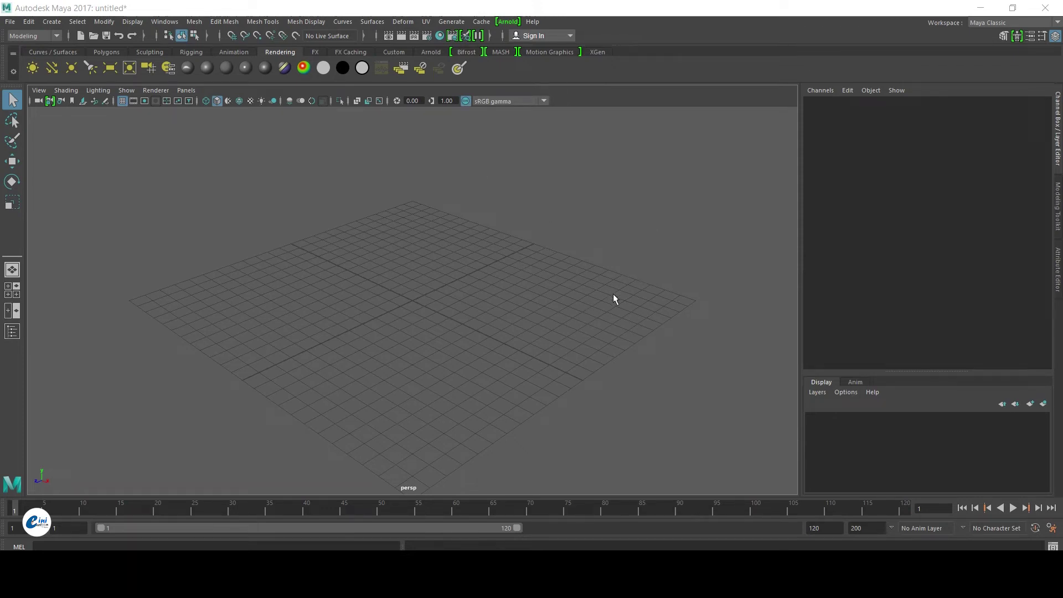
Show the Polygons shelf primitives and tilt the view to see the empty grid at an angle
{"action": "left_click", "coordinate": [107, 52]}
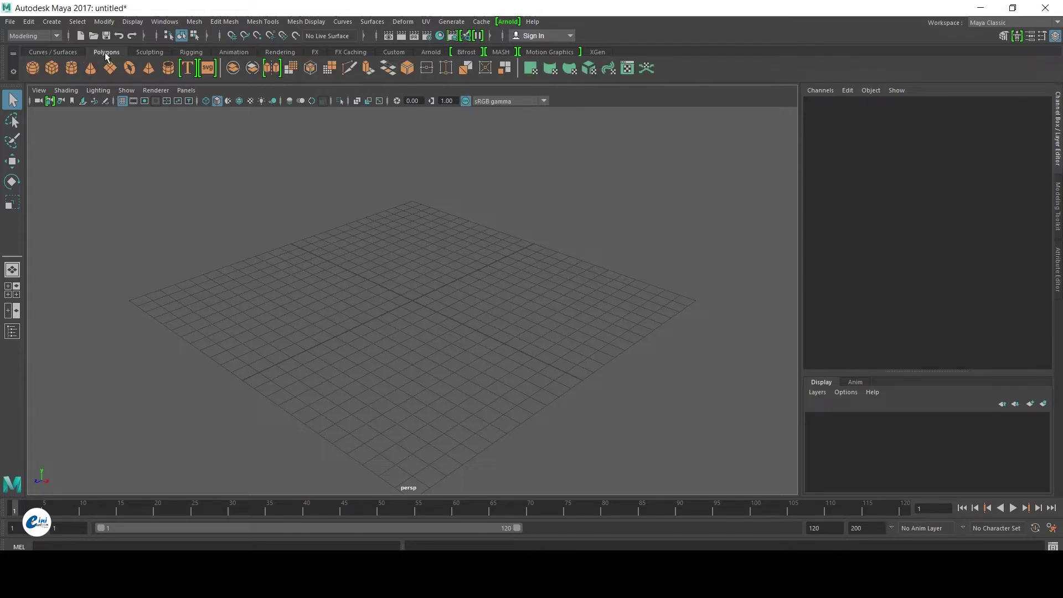
{"action": "mouse_move", "coordinate": [442, 347]}
{"action": "left_mouse_down", "text": "alt"}
{"action": "mouse_move", "coordinate": [439, 330]}
{"action": "mouse_move", "coordinate": [427, 341]}
{"action": "left_mouse_up", "text": "alt"}
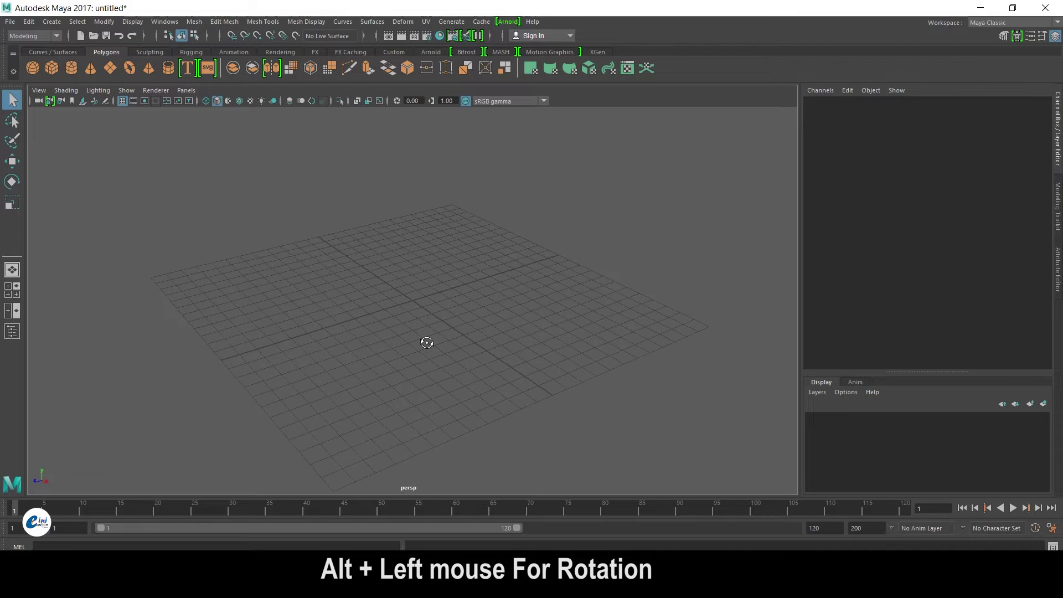
Create a polygon pipe and stand it upright with Rotate X set to 90
{"action": "left_click", "coordinate": [169, 69]}
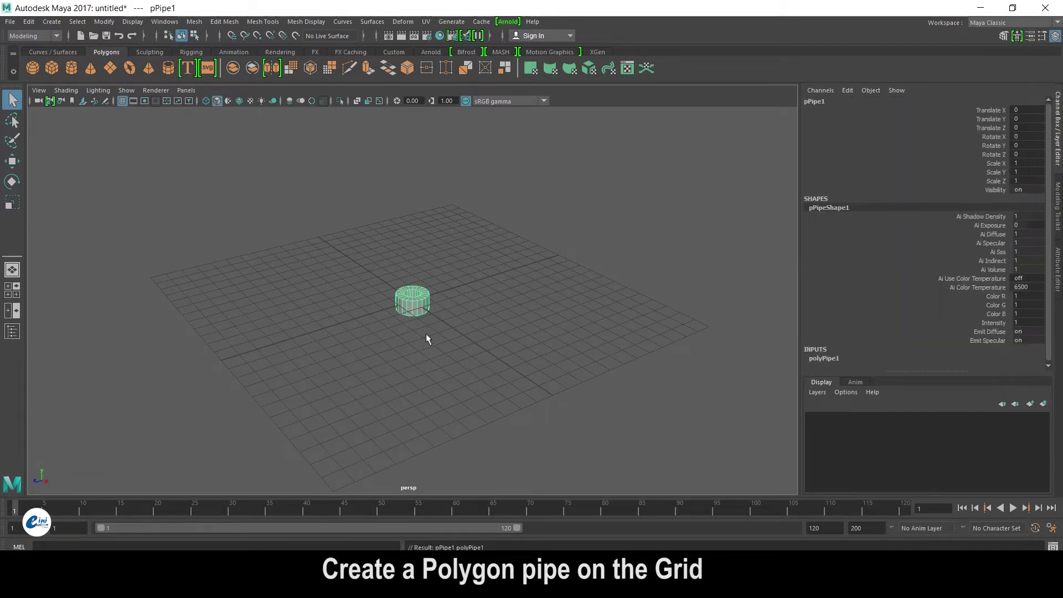
{"action": "key", "text": "e"}
{"action": "mouse_move", "coordinate": [380, 238]}
{"action": "left_mouse_down"}
{"action": "mouse_move", "coordinate": [354, 244]}
{"action": "mouse_move", "coordinate": [327, 332]}
{"action": "left_mouse_up"}
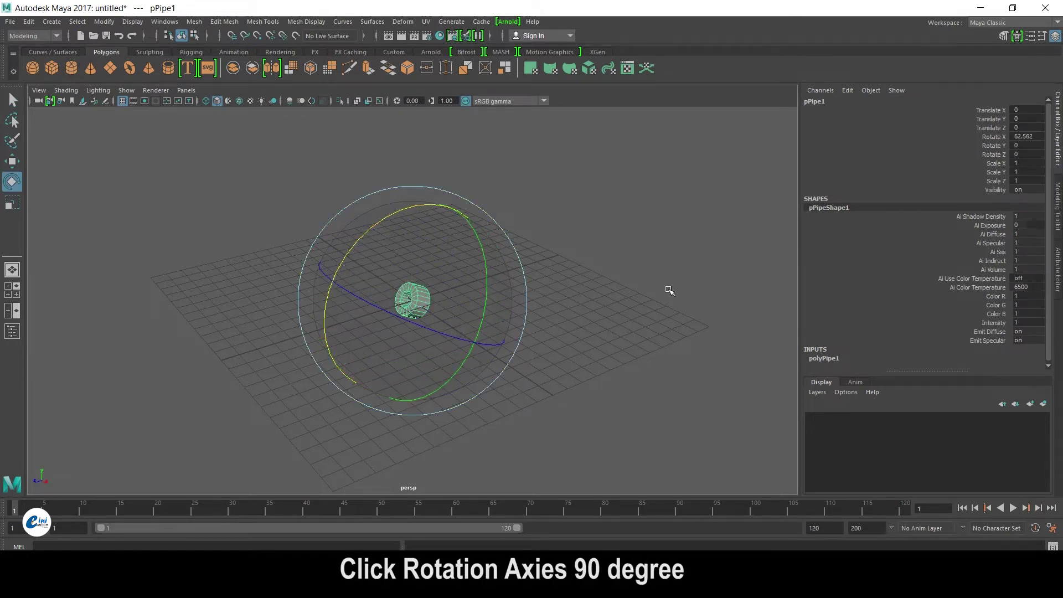
{"action": "double_click", "coordinate": [1026, 137]}
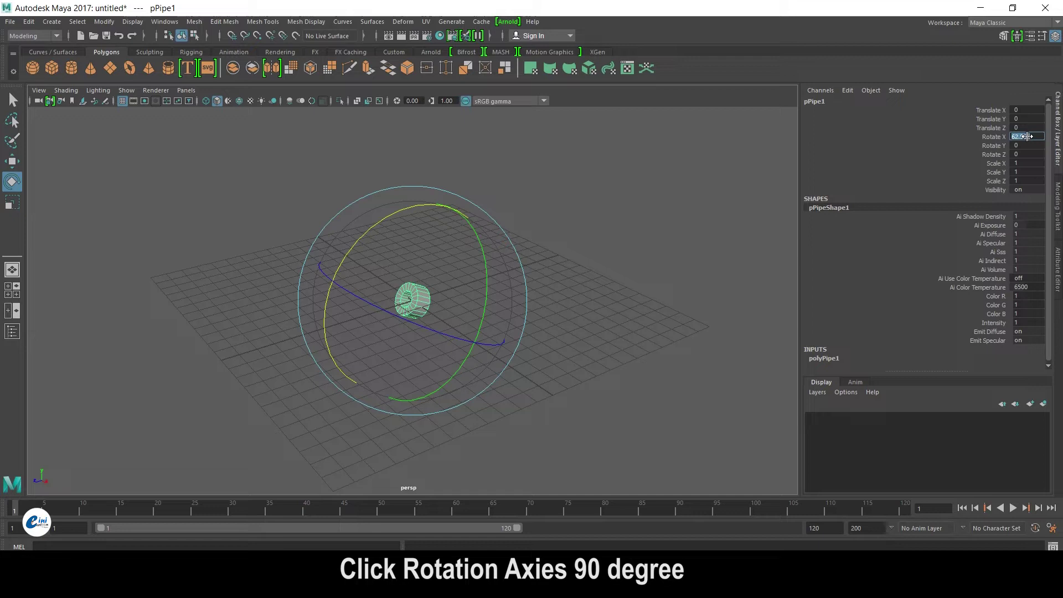
{"action": "type", "text": "90"}
{"action": "key", "text": "Return"}
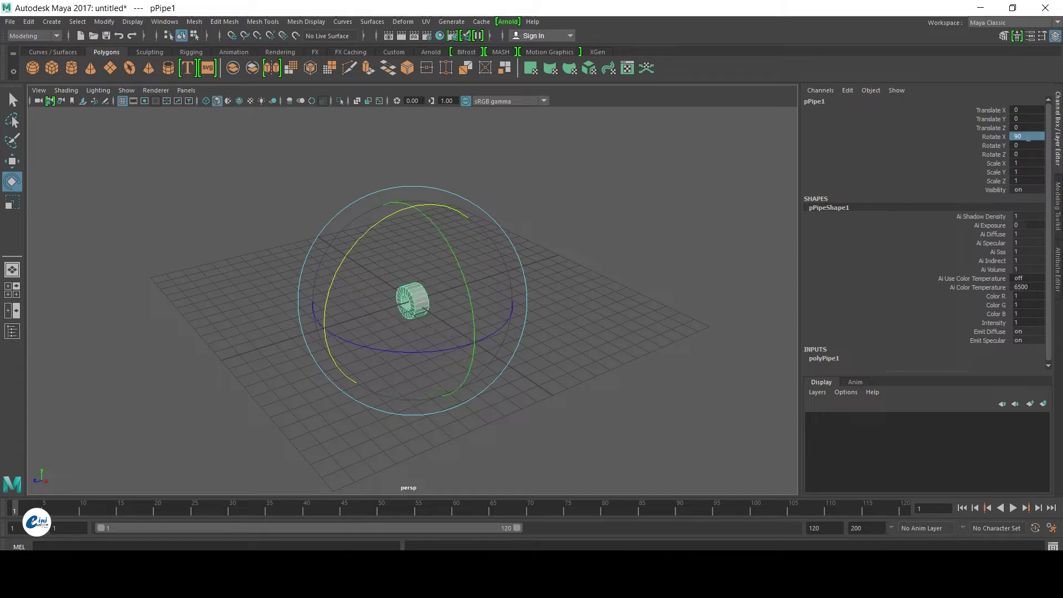
Raise the pipe along Y to Translate Y 1.319
{"action": "key", "text": "w"}
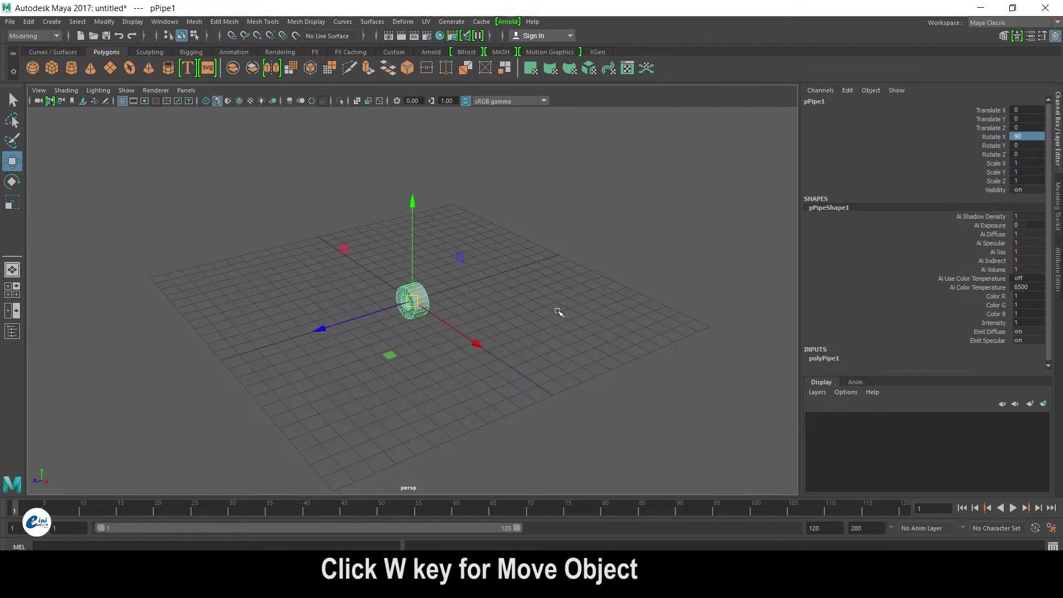
{"action": "left_click_drag", "start_coordinate": [559, 313], "coordinate": [491, 316], "text": "alt"}
{"action": "left_click_drag", "start_coordinate": [416, 269], "coordinate": [416, 242]}
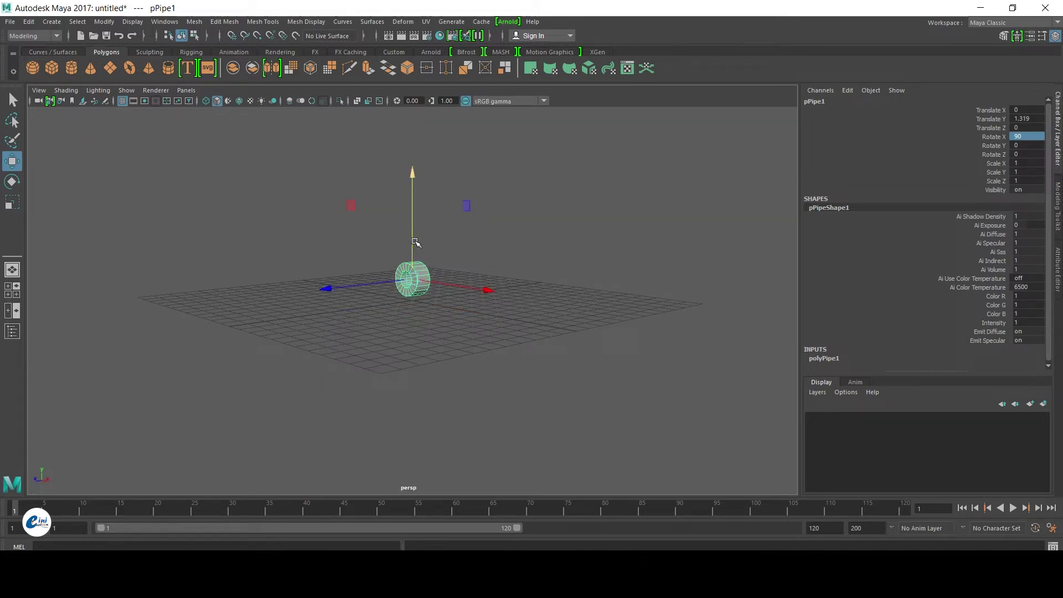
Scale the pipe to 3.135, 2.406, 3.135, checking it in the side view
{"action": "key", "text": "r"}
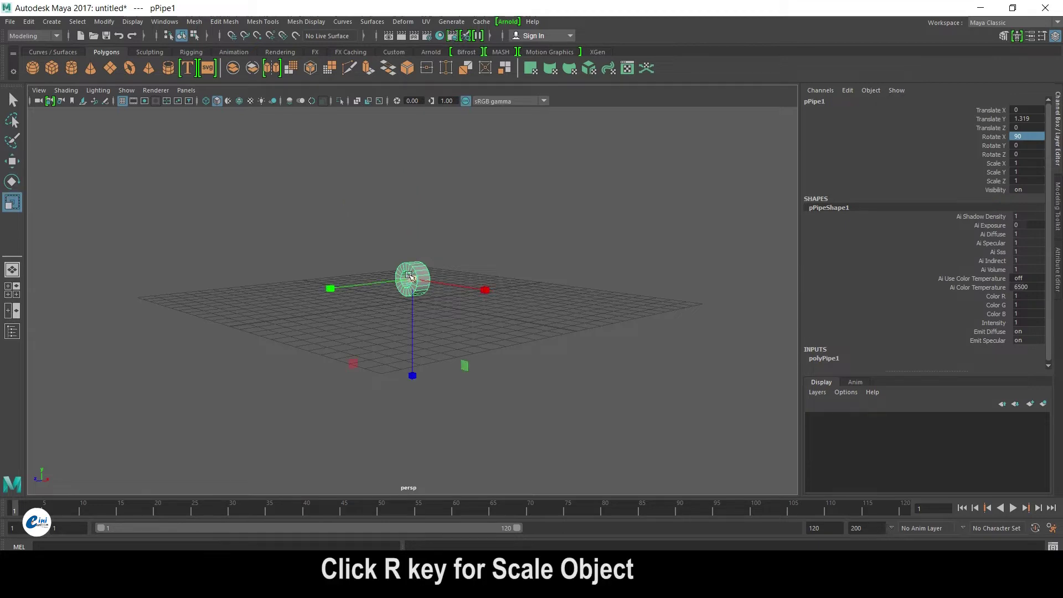
{"action": "mouse_move", "coordinate": [413, 278]}
{"action": "left_mouse_down"}
{"action": "mouse_move", "coordinate": [475, 290]}
{"action": "mouse_move", "coordinate": [439, 332]}
{"action": "mouse_move", "coordinate": [339, 289]}
{"action": "left_mouse_up"}
{"action": "key", "text": "space"}
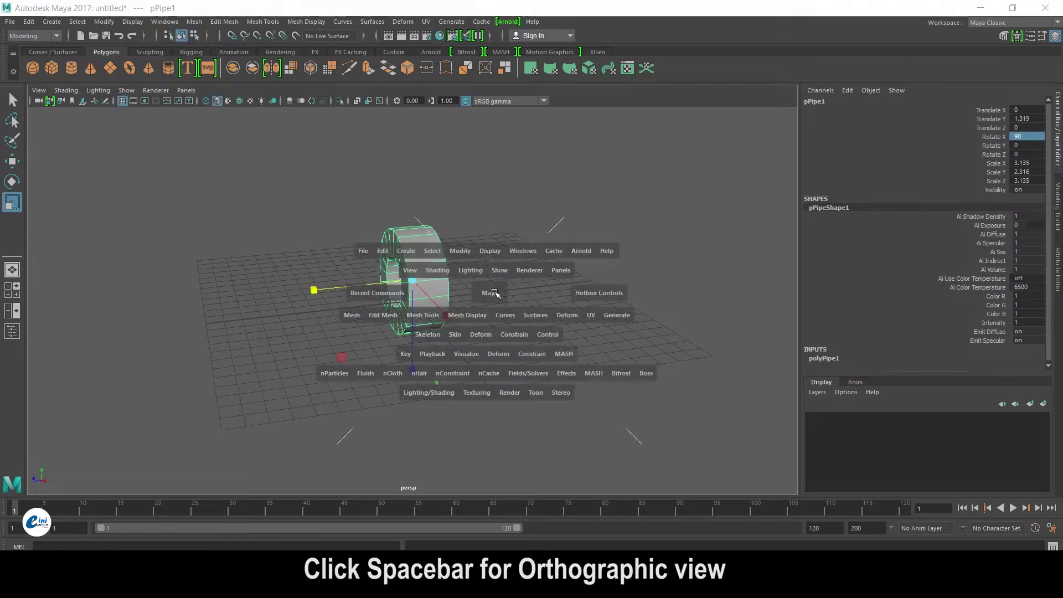
{"action": "key", "text": "space"}
{"action": "scroll", "coordinate": [403, 291], "scroll_direction": "up", "scroll_amount": 3}
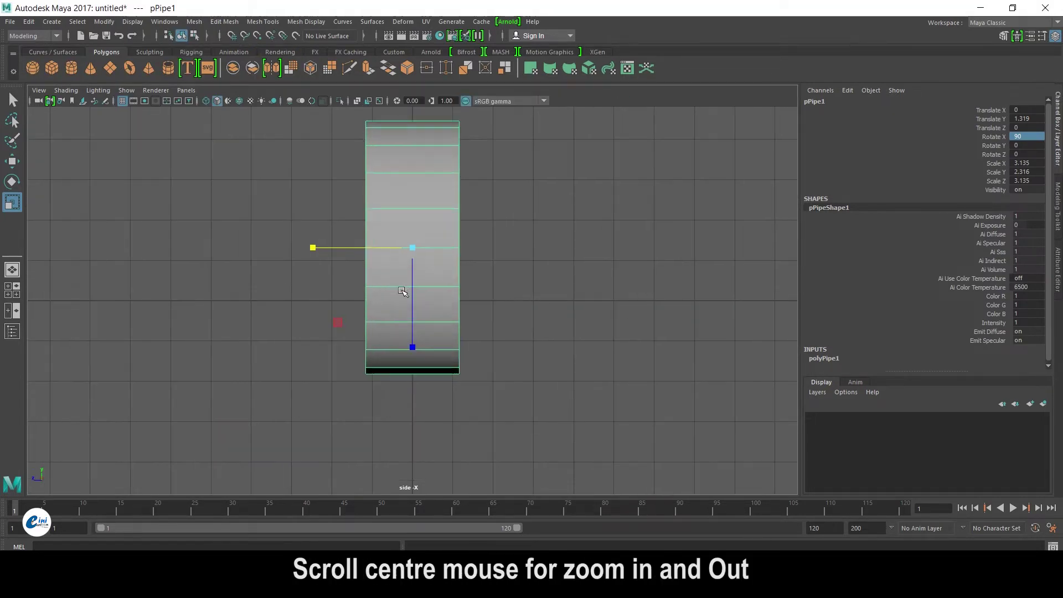
{"action": "left_click_drag", "start_coordinate": [314, 248], "coordinate": [313, 248]}
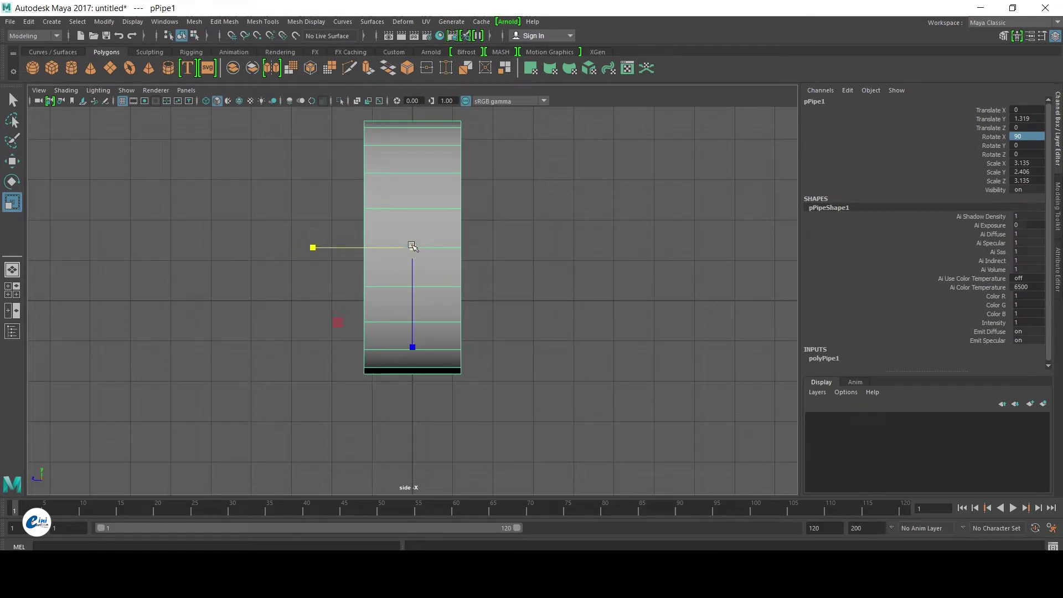
{"action": "key", "text": "space"}
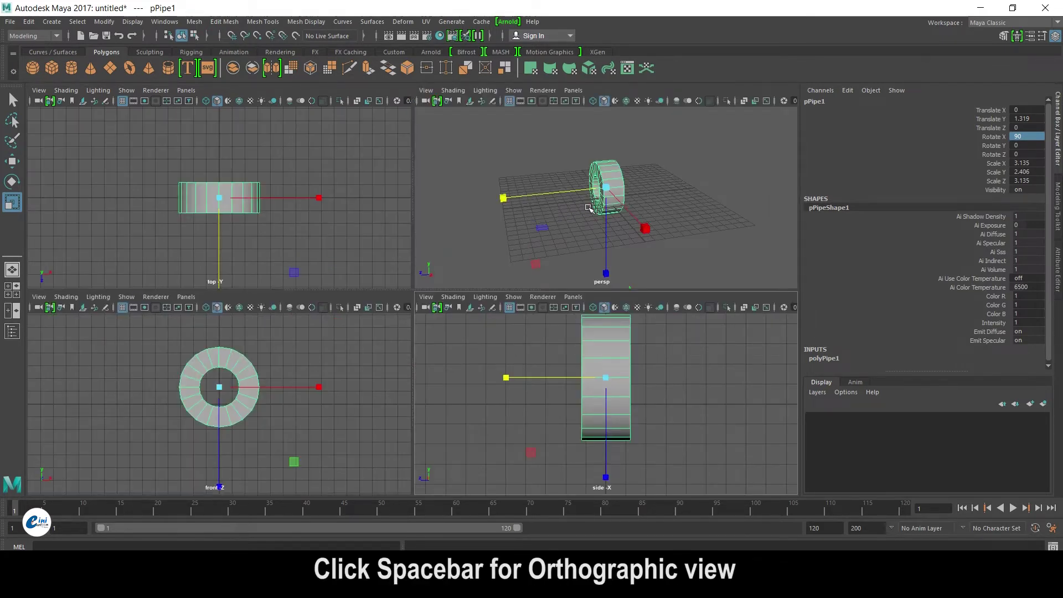
Lift the pipe to Translate Y 3.116 and return to a single close perspective view
{"action": "key", "text": "w"}
{"action": "left_click_drag", "start_coordinate": [604, 150], "coordinate": [610, 136]}
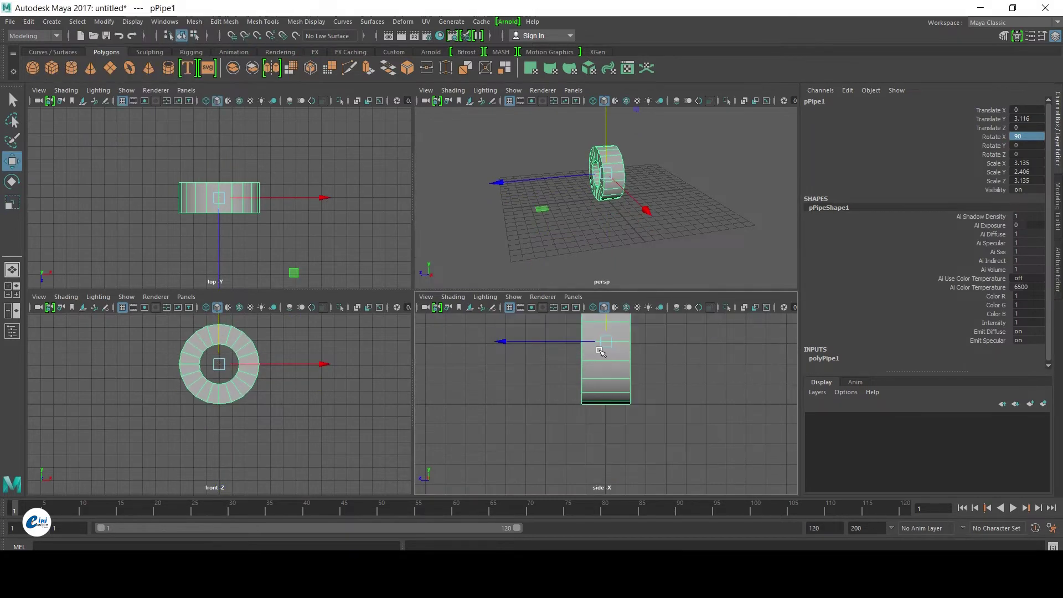
{"action": "key", "text": "space"}
{"action": "key", "text": "space"}
{"action": "key", "text": "space"}
{"action": "mouse_move", "coordinate": [539, 264]}
{"action": "left_mouse_down", "text": "alt"}
{"action": "mouse_move", "coordinate": [505, 282]}
{"action": "mouse_move", "coordinate": [526, 288]}
{"action": "left_mouse_up", "text": "alt"}
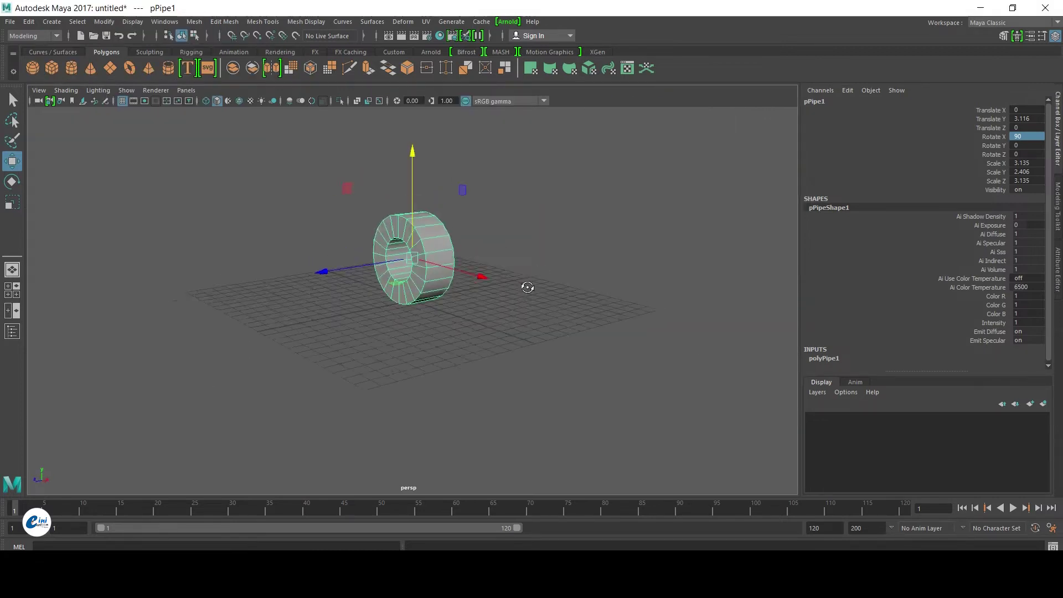
{"action": "scroll", "coordinate": [527, 288], "scroll_direction": "up", "scroll_amount": 3}
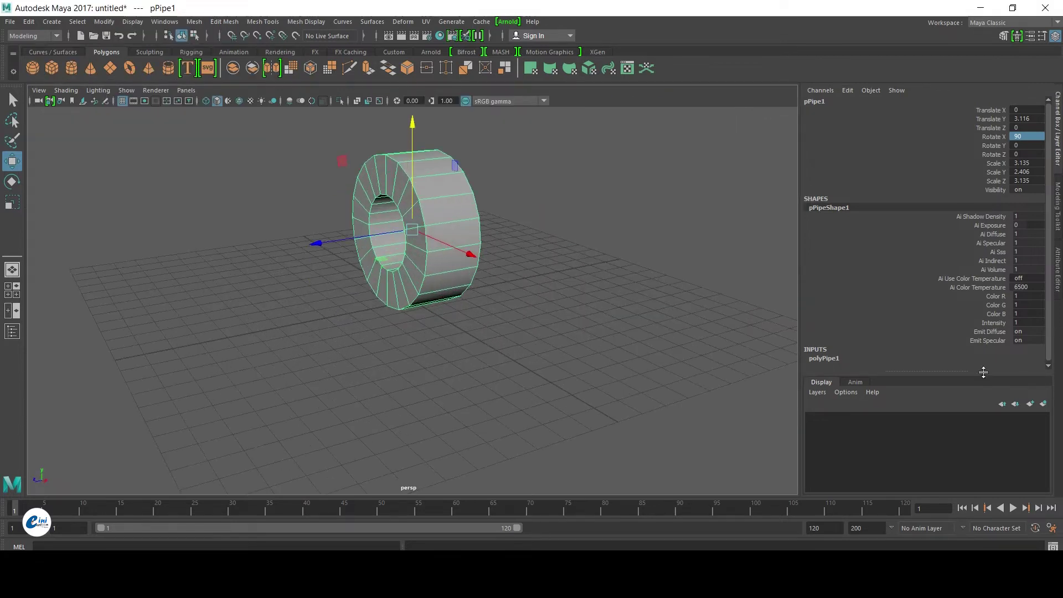
Set the pipe's Subdivisions Axis to 42 in the polyPipe1 attributes
{"action": "left_click", "coordinate": [825, 359]}
{"action": "scroll", "coordinate": [838, 295], "scroll_direction": "down", "scroll_amount": 3}
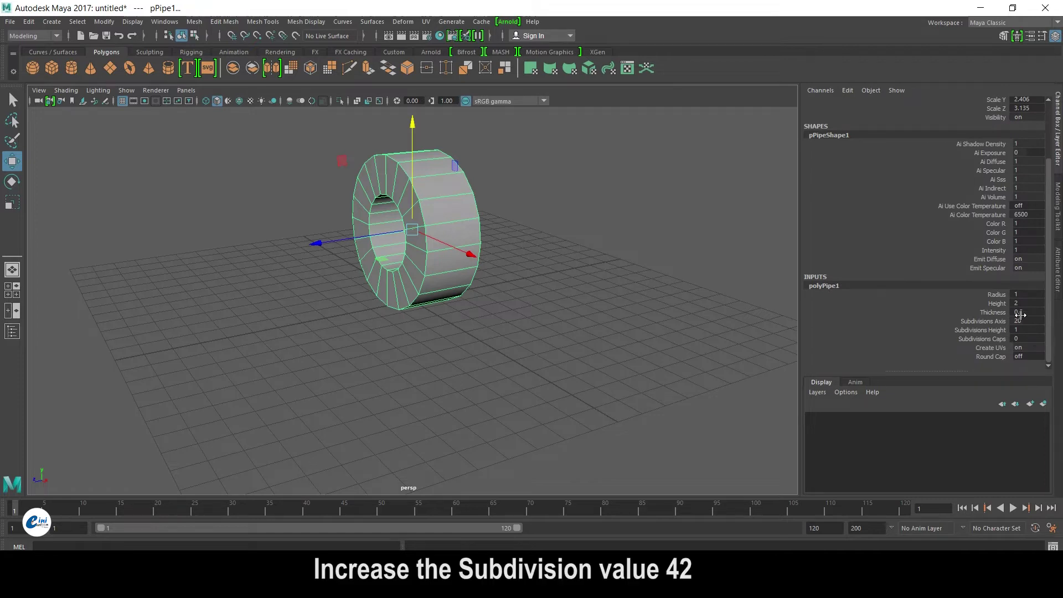
{"action": "left_click_drag", "start_coordinate": [1017, 321], "coordinate": [1039, 320], "text": "ctrl"}
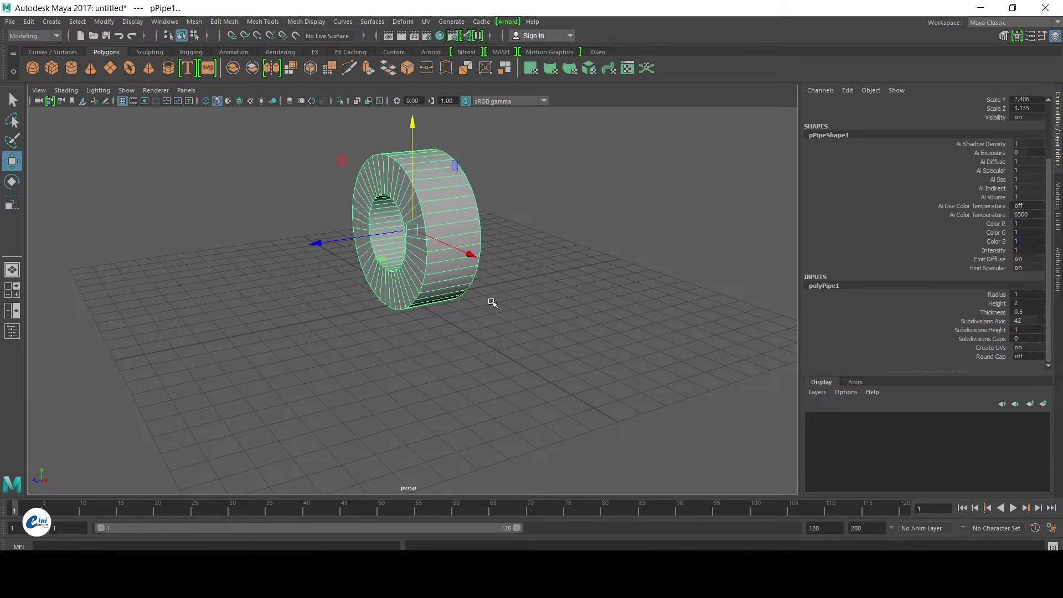
{"action": "left_click_drag", "start_coordinate": [492, 302], "coordinate": [453, 296], "text": "alt"}
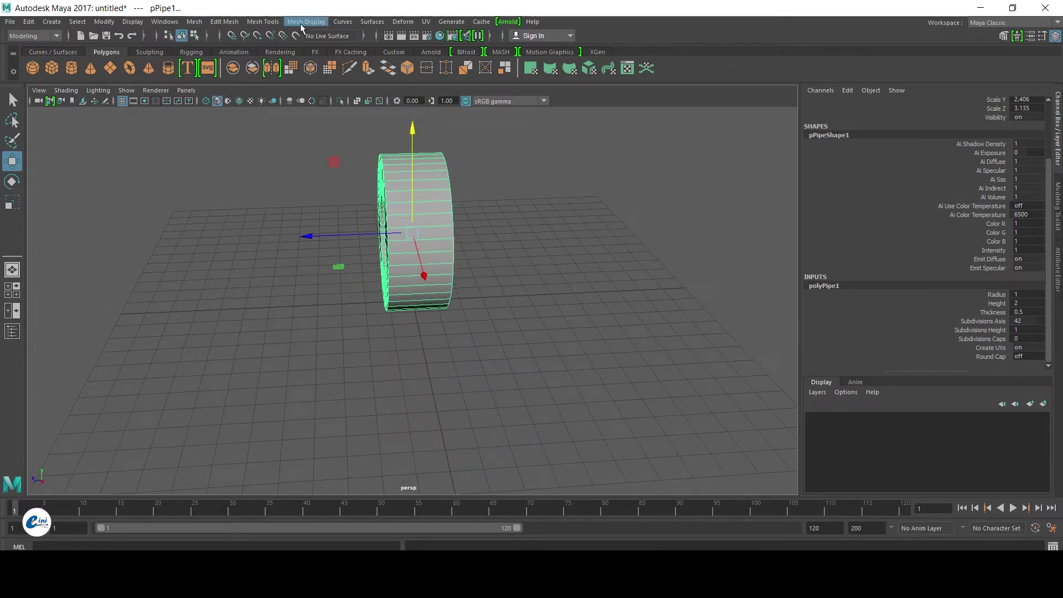
Insert three evenly spaced edge loops around the pipe with Insert Edge Loop set to 3
{"action": "left_click", "coordinate": [268, 22]}
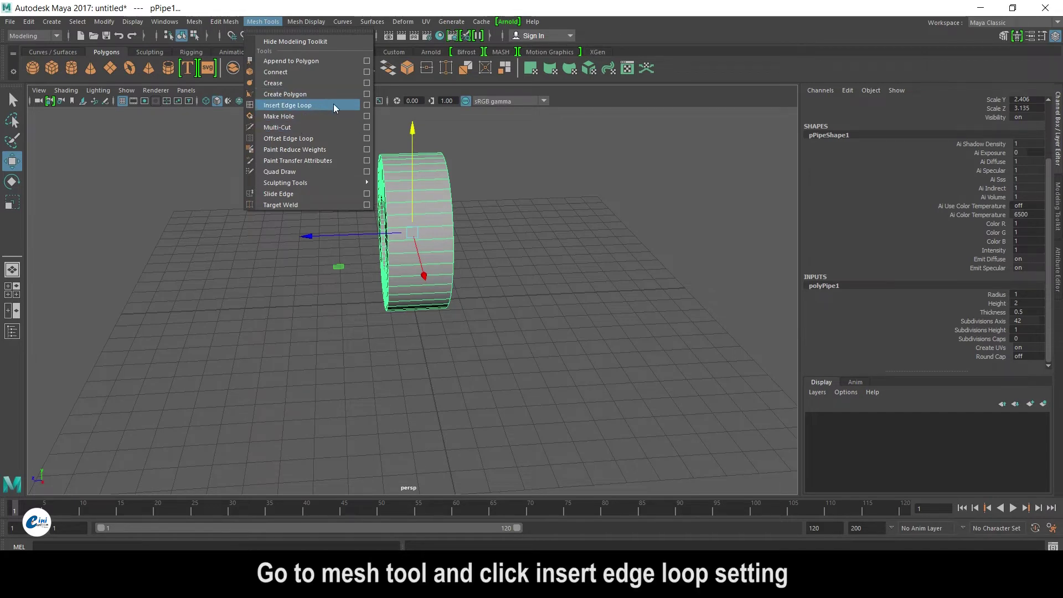
{"action": "left_click", "coordinate": [367, 105]}
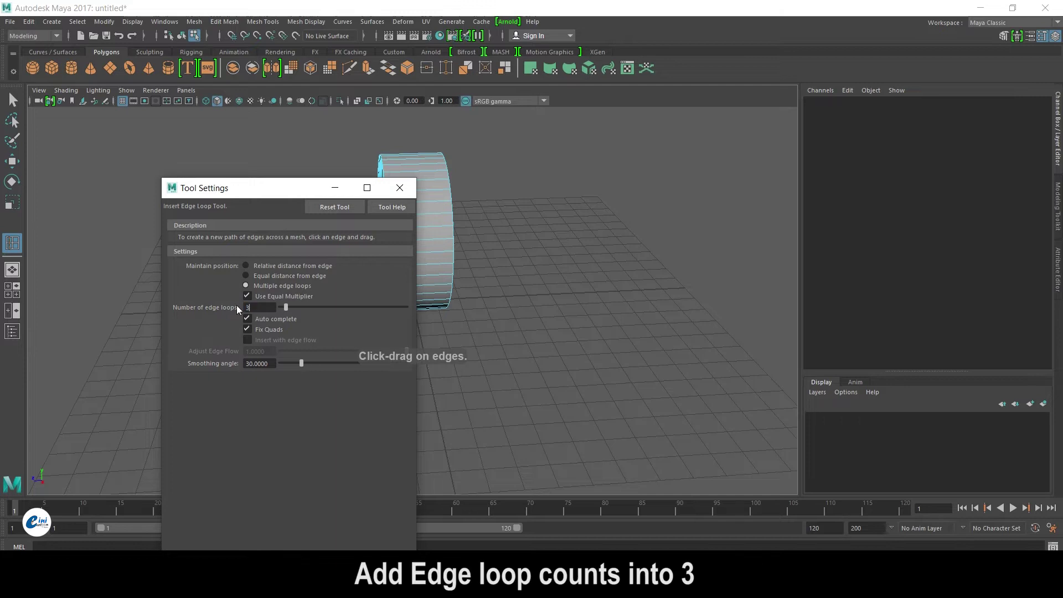
{"action": "type", "text": "3"}
{"action": "key", "text": "Return"}
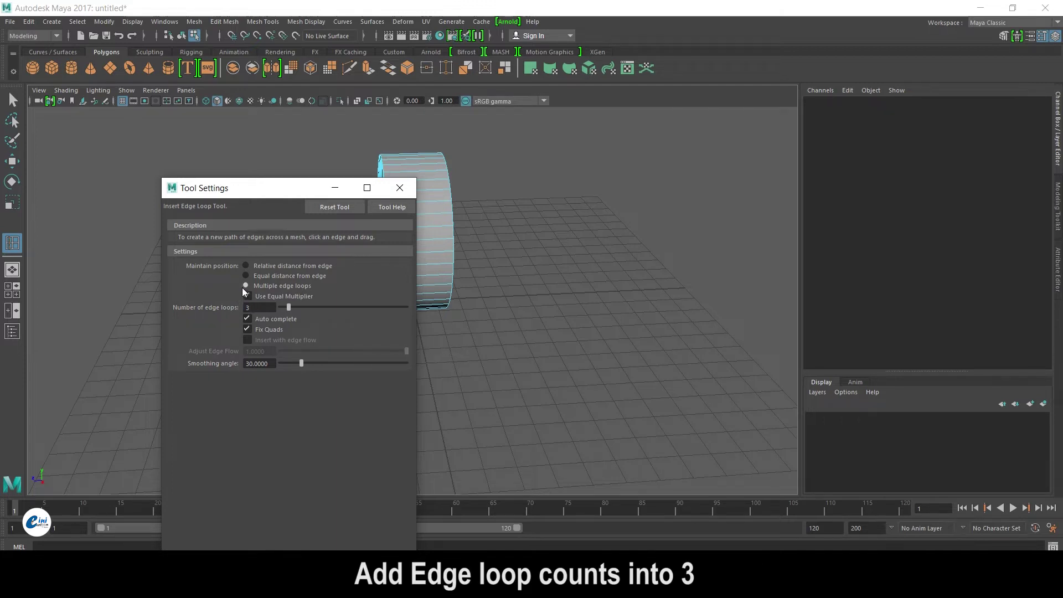
{"action": "left_click", "coordinate": [399, 188]}
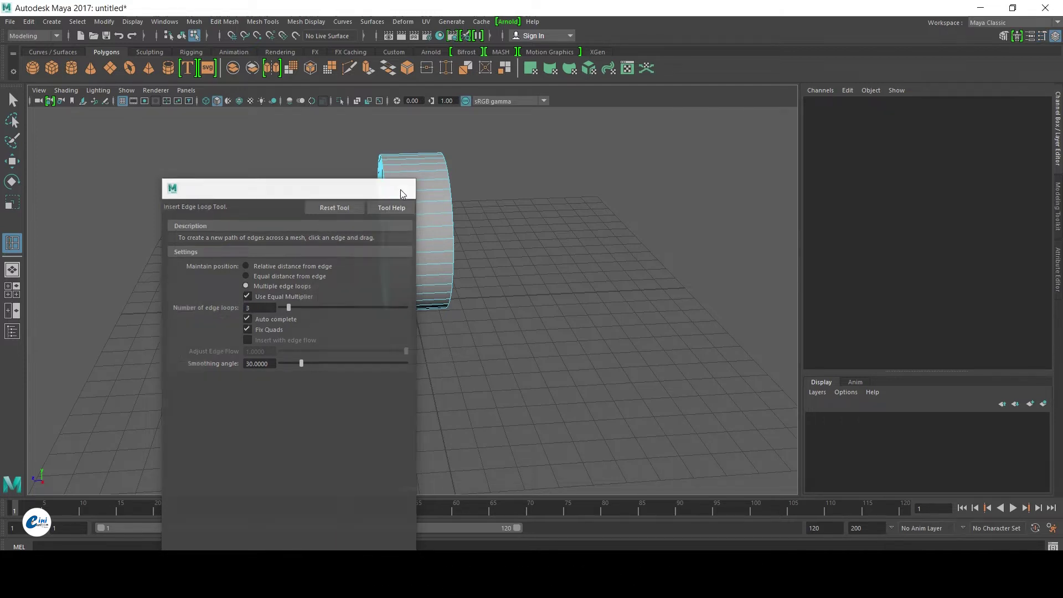
{"action": "left_click", "coordinate": [414, 218]}
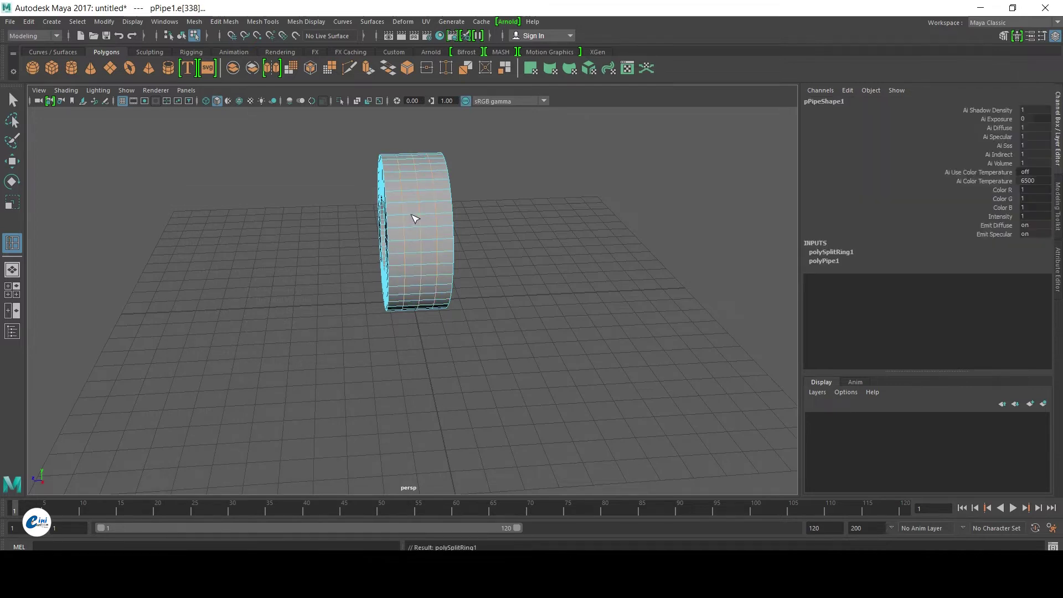
Maximise the side view, clear the face selection and switch the pipe to vertex editing
{"action": "left_click_drag", "start_coordinate": [432, 264], "coordinate": [408, 267], "text": "alt"}
{"action": "key", "text": "w"}
{"action": "key", "text": "space"}
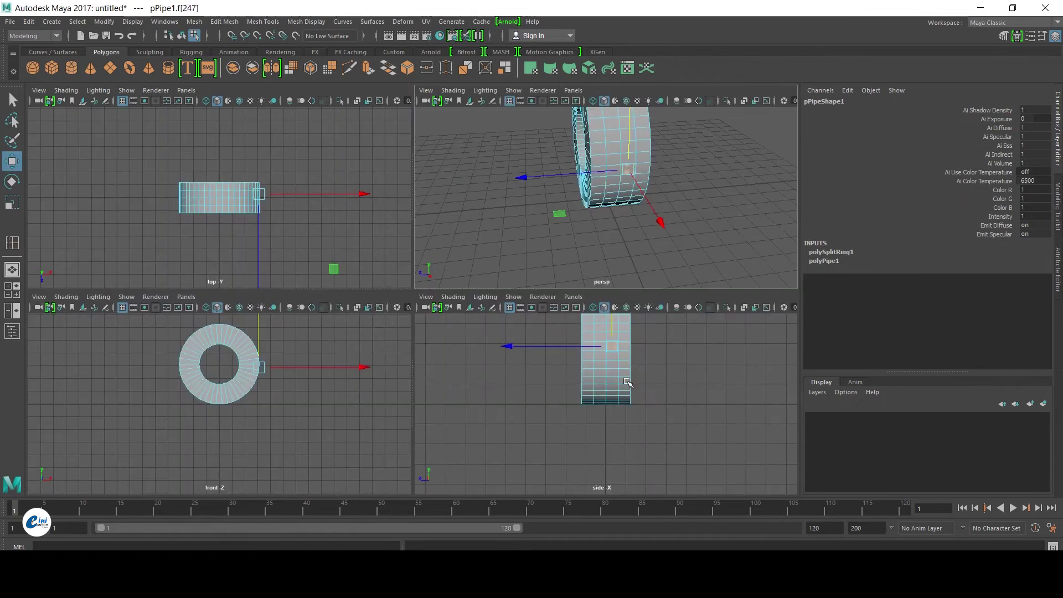
{"action": "key", "text": "space"}
{"action": "left_click", "coordinate": [521, 238]}
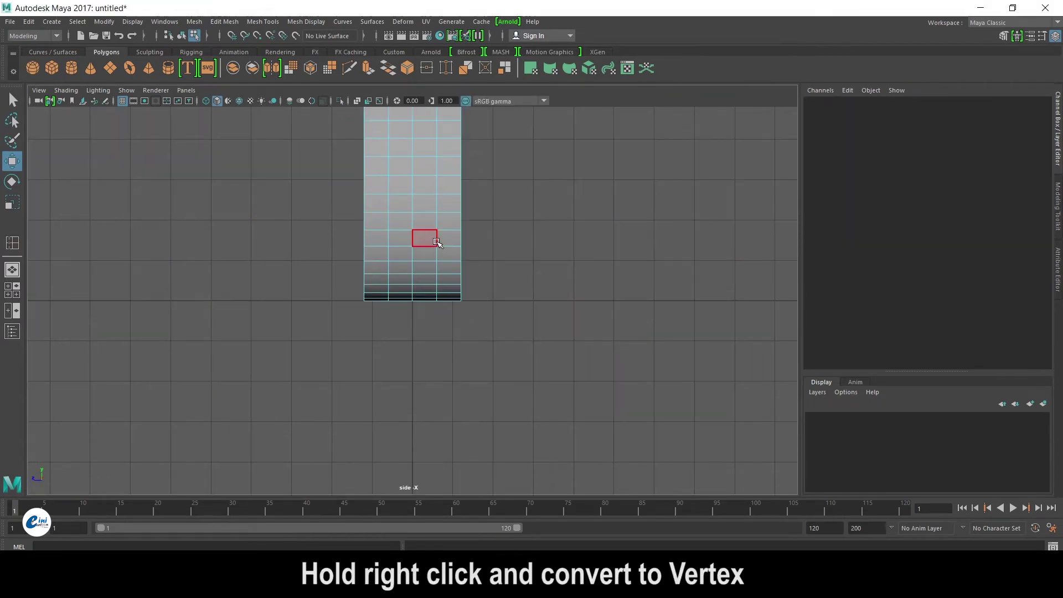
{"action": "right_click", "coordinate": [424, 239]}
{"action": "right_click_drag", "start_coordinate": [396, 245], "coordinate": [396, 246]}
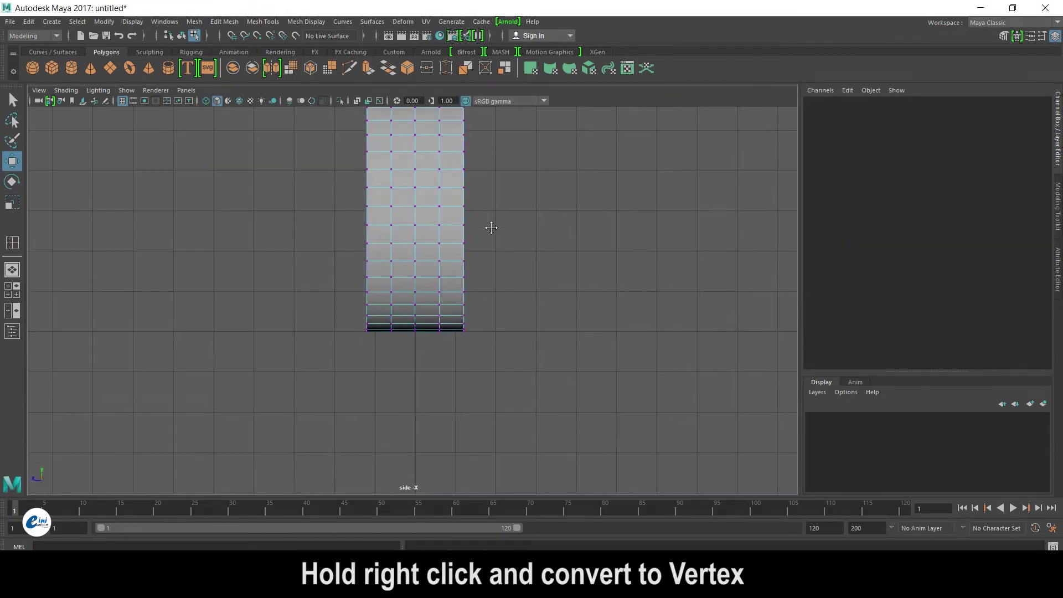
{"action": "middle_click_drag", "start_coordinate": [484, 220], "coordinate": [506, 304], "text": "alt"}
Rotate the vertex columns to bend the edge rows into a V-shaped chevron
{"action": "left_click_drag", "start_coordinate": [423, 144], "coordinate": [448, 421]}
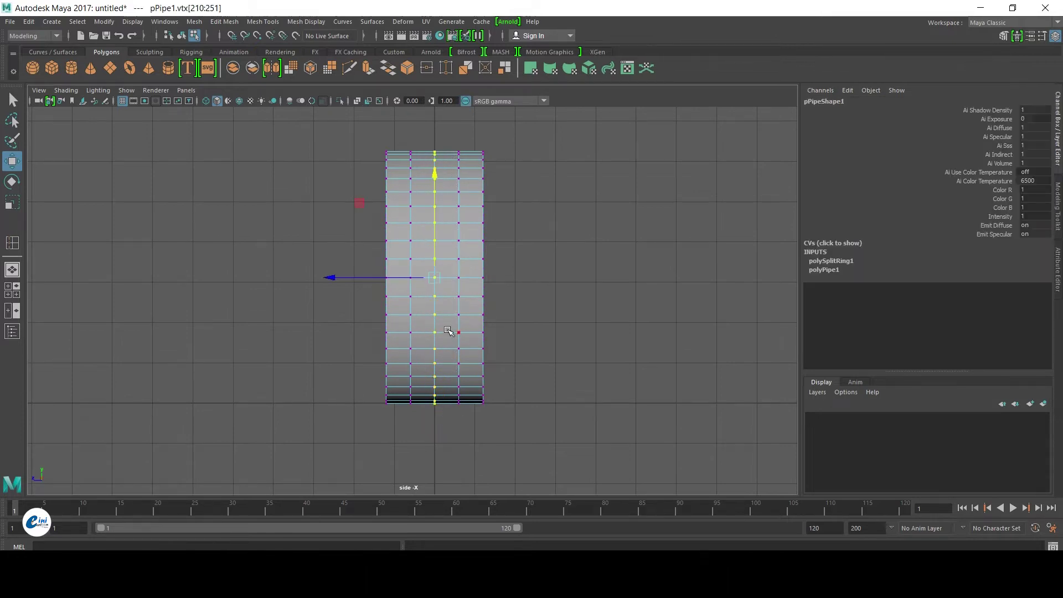
{"action": "key", "text": "e"}
{"action": "left_click_drag", "start_coordinate": [436, 238], "coordinate": [431, 246]}
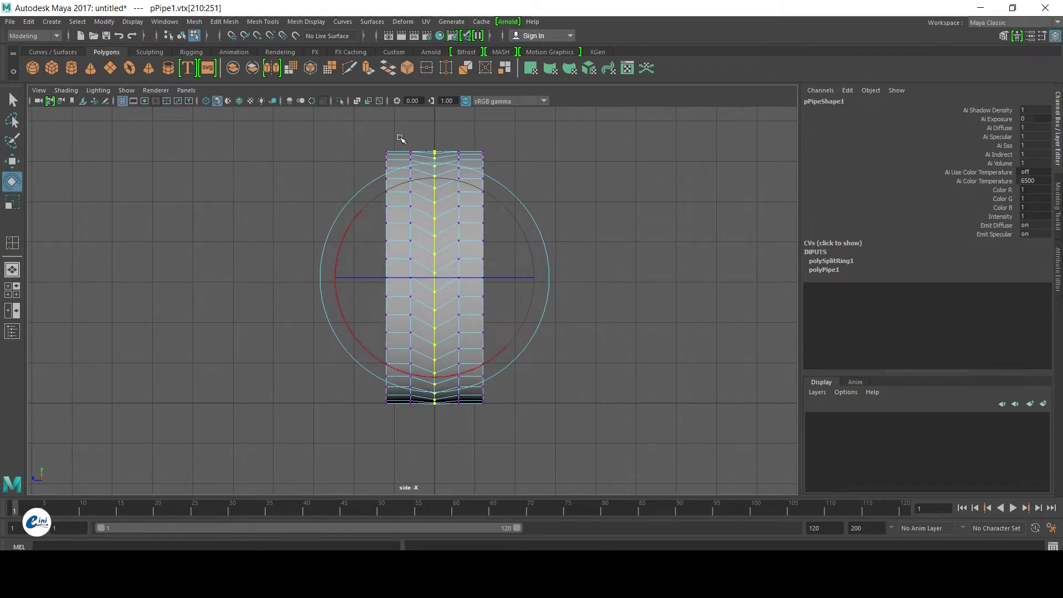
{"action": "left_click_drag", "start_coordinate": [399, 143], "coordinate": [417, 423]}
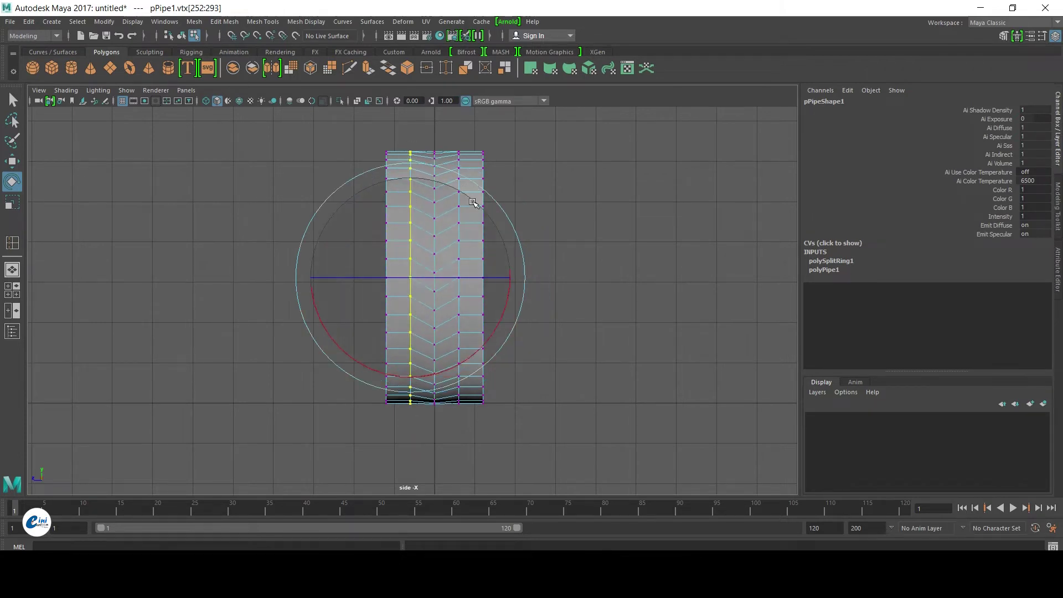
{"action": "left_click_drag", "start_coordinate": [448, 133], "coordinate": [465, 426]}
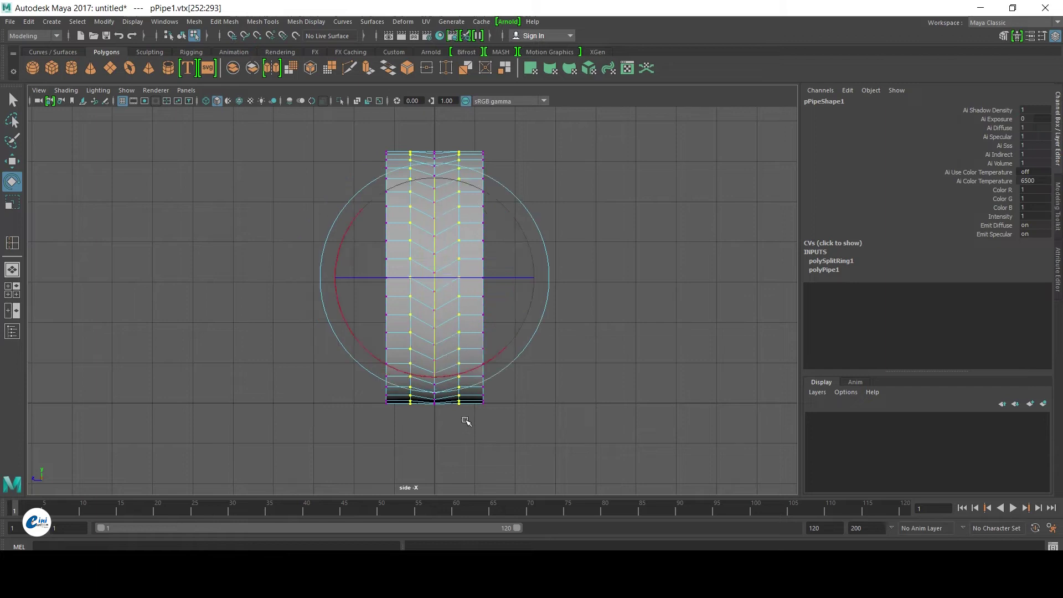
{"action": "left_click_drag", "start_coordinate": [435, 299], "coordinate": [433, 294]}
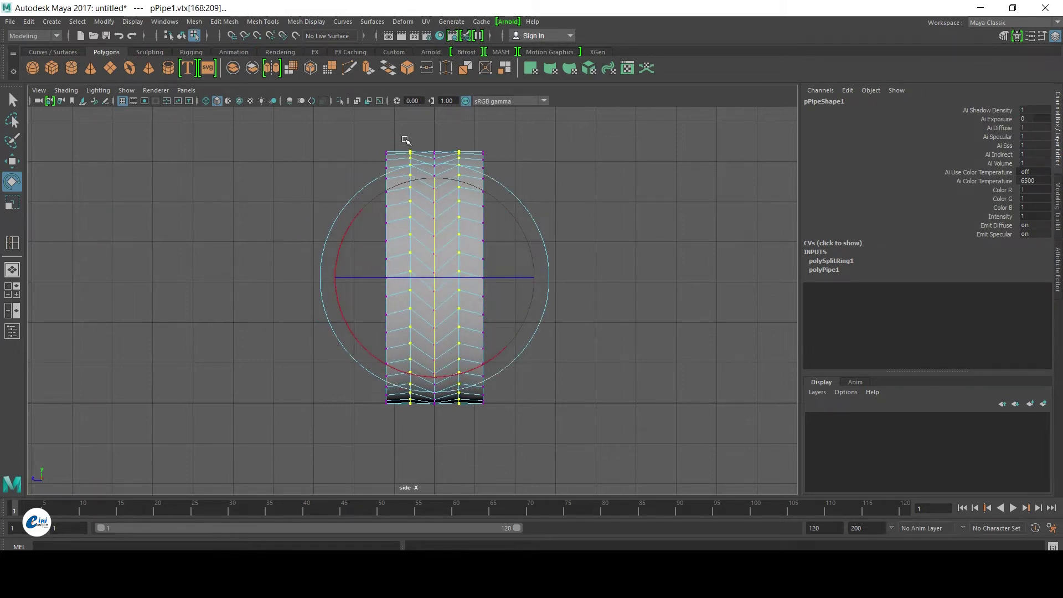
Scale the left and right outer vertex columns slightly inward
{"action": "mouse_move", "coordinate": [402, 137]}
{"action": "left_mouse_down"}
{"action": "mouse_move", "coordinate": [451, 415]}
{"action": "mouse_move", "coordinate": [465, 434]}
{"action": "left_mouse_up"}
{"action": "key", "text": "r"}
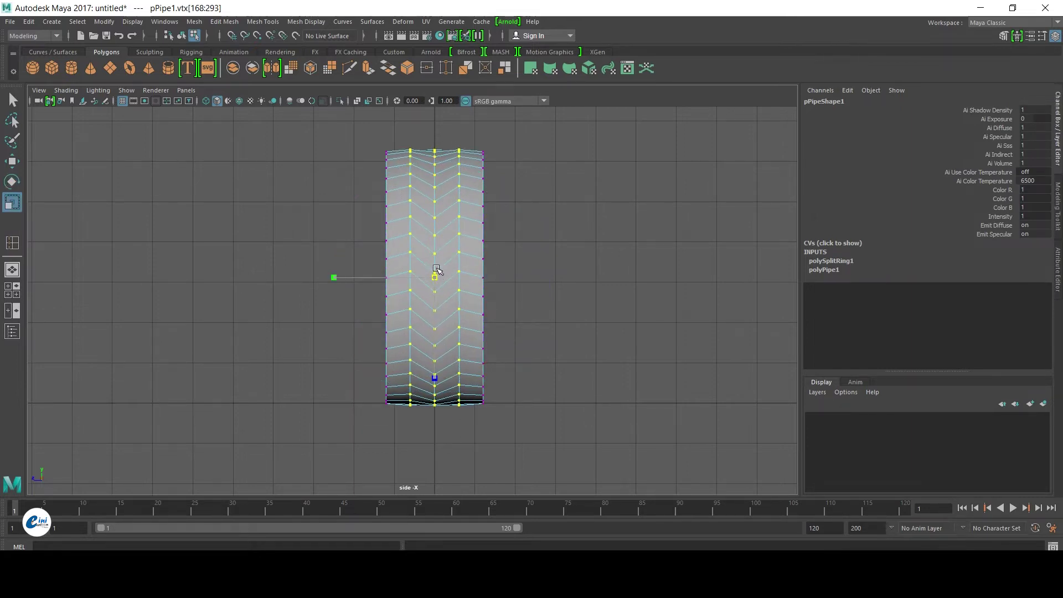
{"action": "left_click_drag", "start_coordinate": [351, 133], "coordinate": [393, 454]}
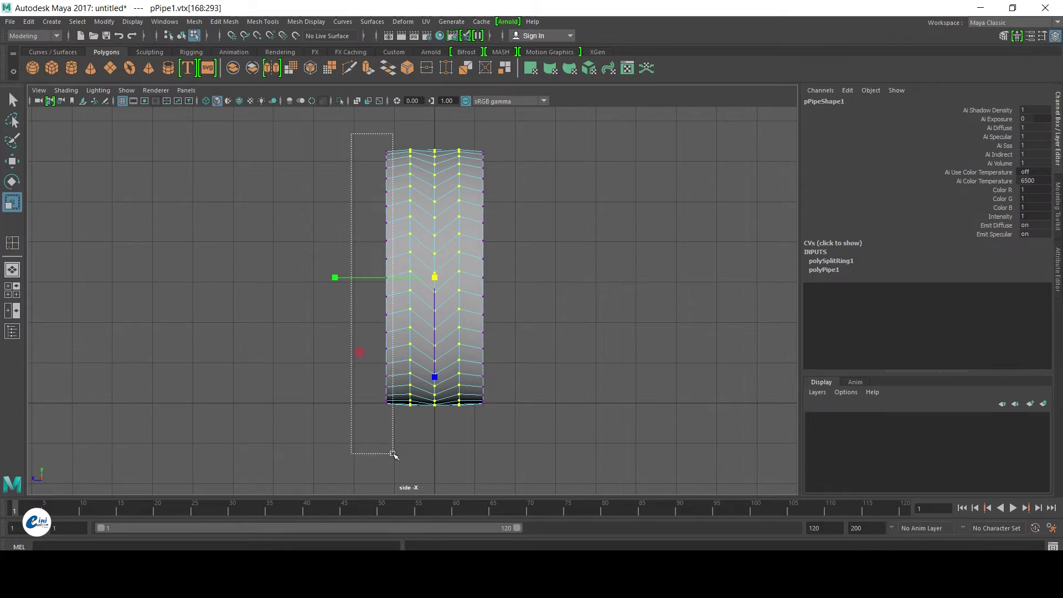
{"action": "left_click_drag", "start_coordinate": [512, 131], "coordinate": [469, 475], "text": "shift"}
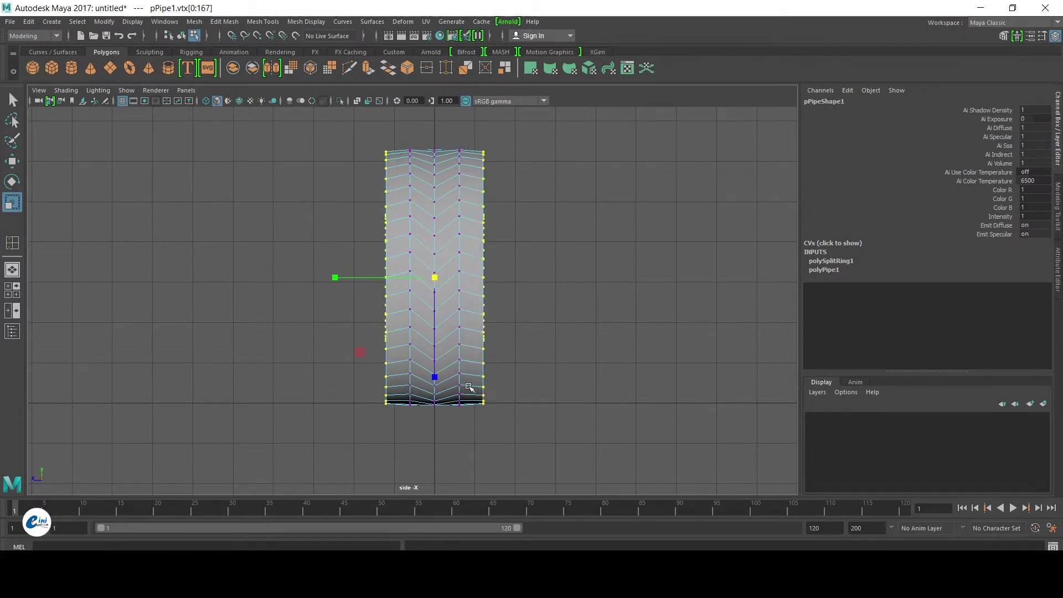
{"action": "left_click_drag", "start_coordinate": [439, 285], "coordinate": [428, 283]}
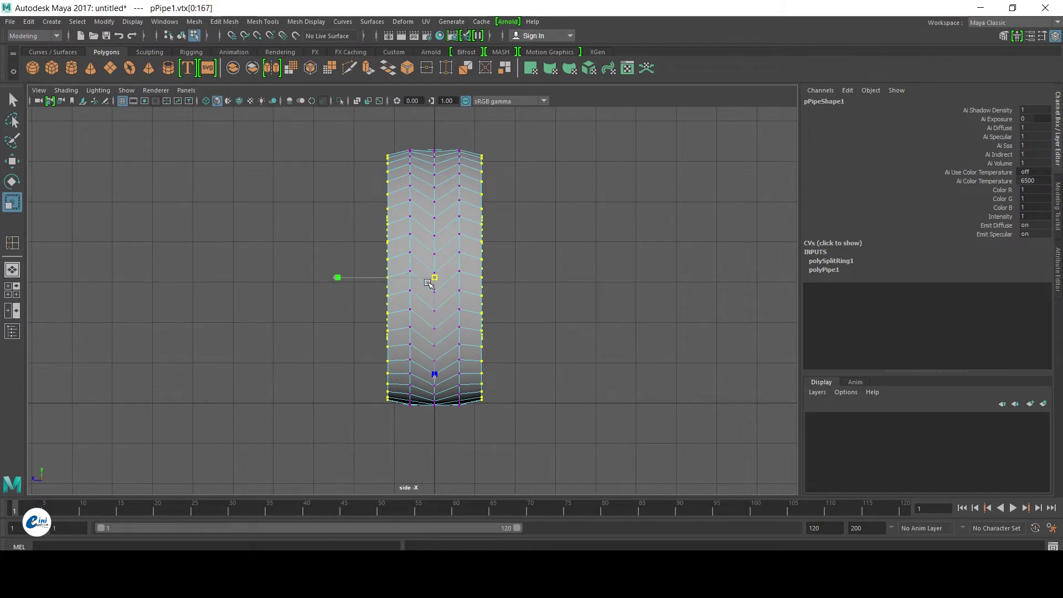
Maximise the perspective view and switch the pipe from vertex to face editing
{"action": "key", "text": "space"}
{"action": "key", "text": "space"}
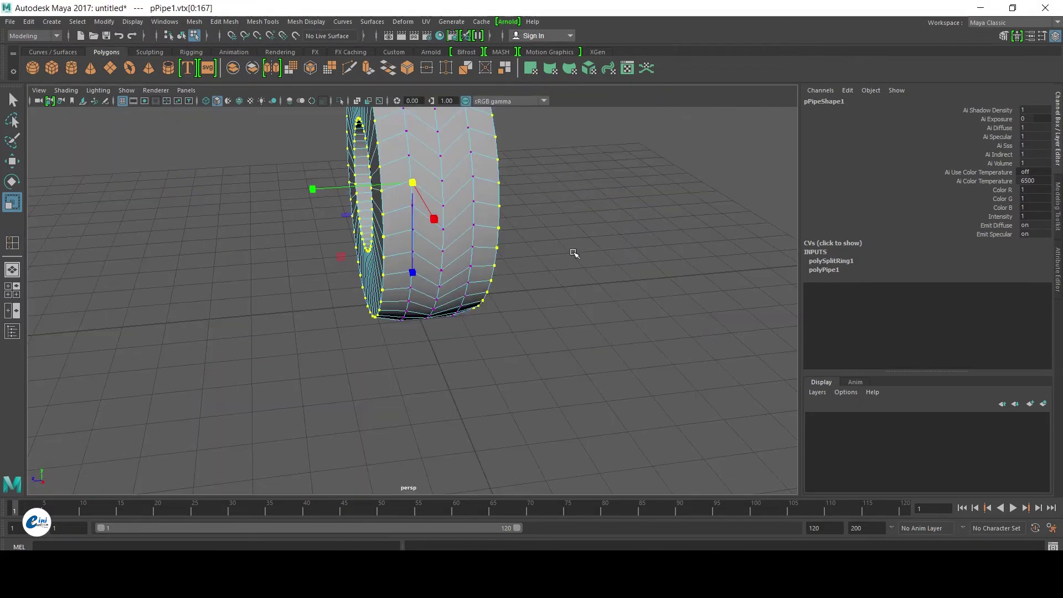
{"action": "right_click_drag", "start_coordinate": [475, 269], "coordinate": [509, 244]}
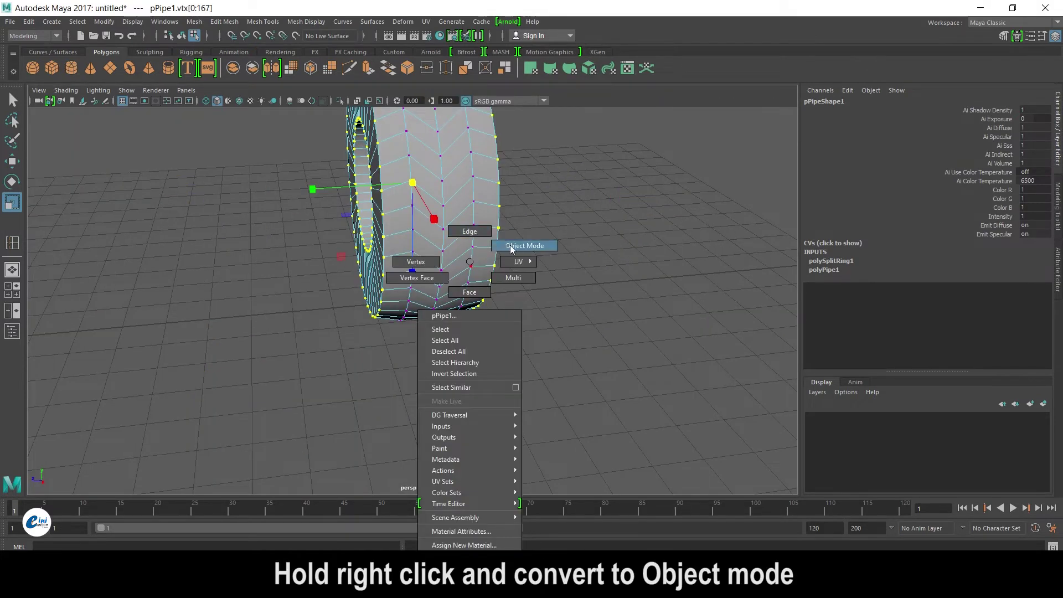
{"action": "left_click", "coordinate": [504, 283]}
{"action": "mouse_move", "coordinate": [502, 285]}
{"action": "left_mouse_down", "text": "alt"}
{"action": "mouse_move", "coordinate": [556, 280]}
{"action": "mouse_move", "coordinate": [593, 316]}
{"action": "mouse_move", "coordinate": [446, 344]}
{"action": "mouse_move", "coordinate": [436, 297]}
{"action": "left_mouse_up", "text": "alt"}
{"action": "left_click", "coordinate": [434, 293]}
{"action": "right_click_drag", "start_coordinate": [429, 268], "coordinate": [429, 298]}
Select four vertical face loops around the tread, then zoom out to the whole tyre
{"action": "scroll", "coordinate": [429, 259], "scroll_direction": "up", "scroll_amount": 3}
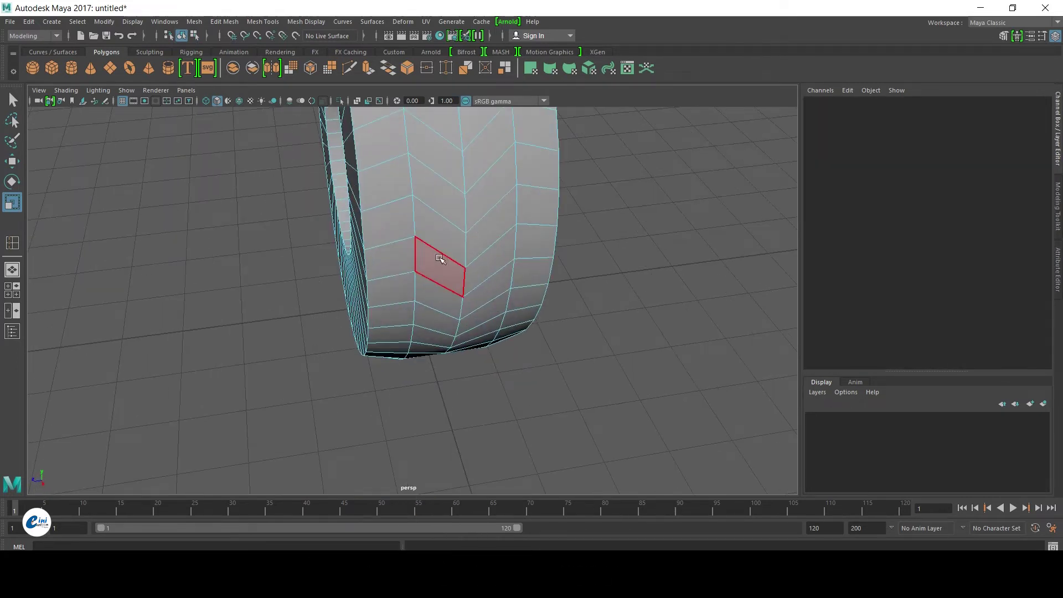
{"action": "left_click", "coordinate": [439, 262]}
{"action": "double_click", "coordinate": [437, 235], "text": "shift"}
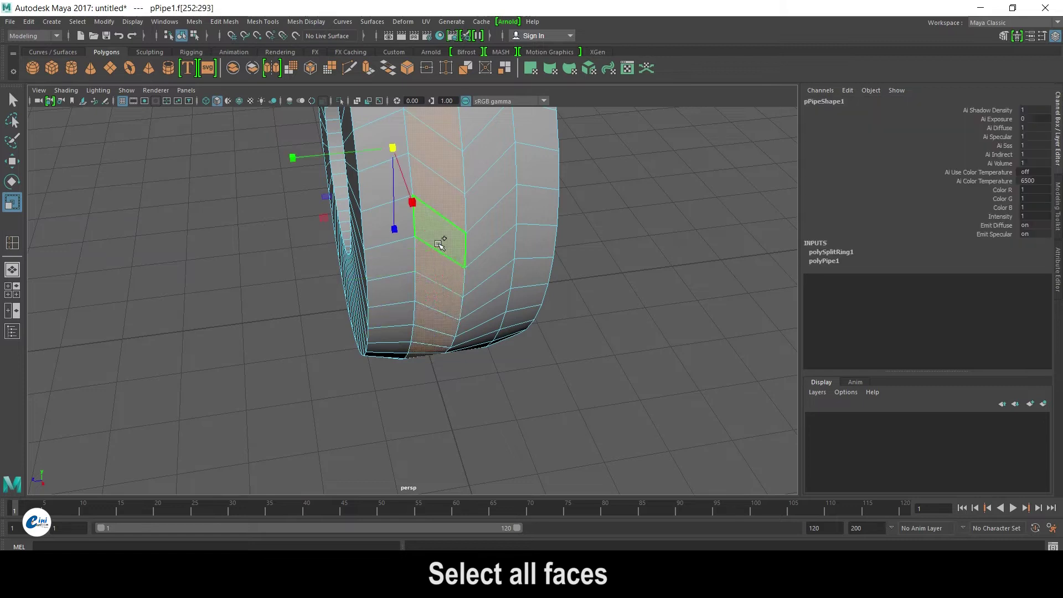
{"action": "double_click", "coordinate": [401, 229], "text": "shift"}
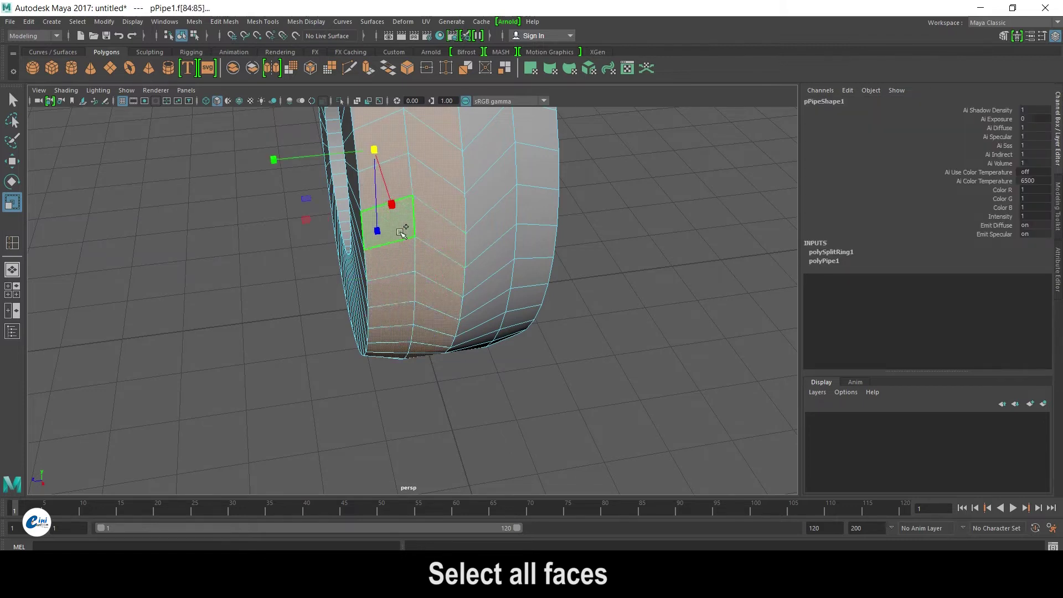
{"action": "double_click", "coordinate": [487, 248], "text": "shift"}
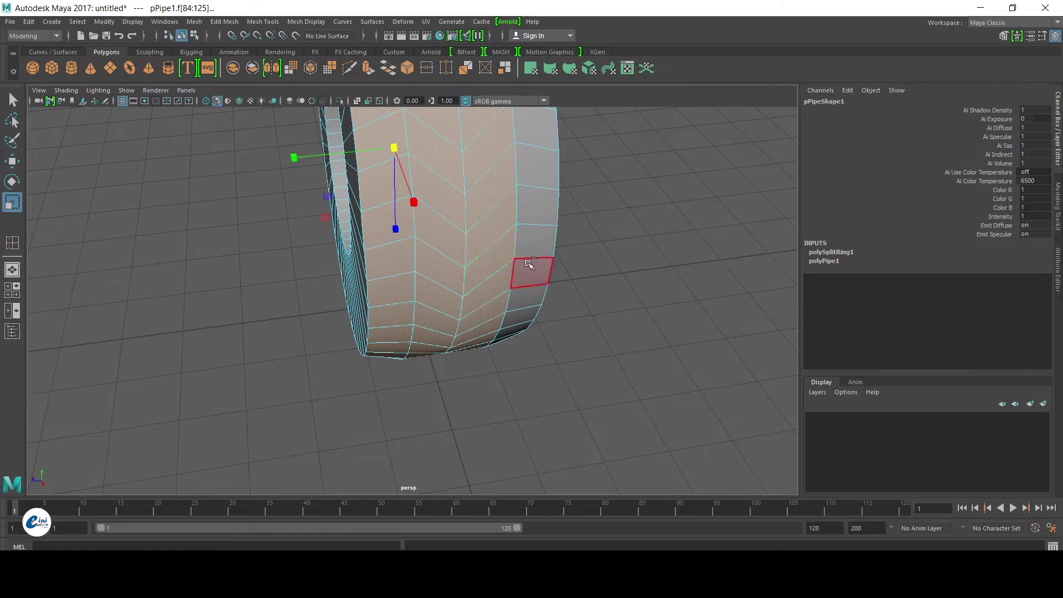
{"action": "double_click", "coordinate": [529, 252], "text": "shift"}
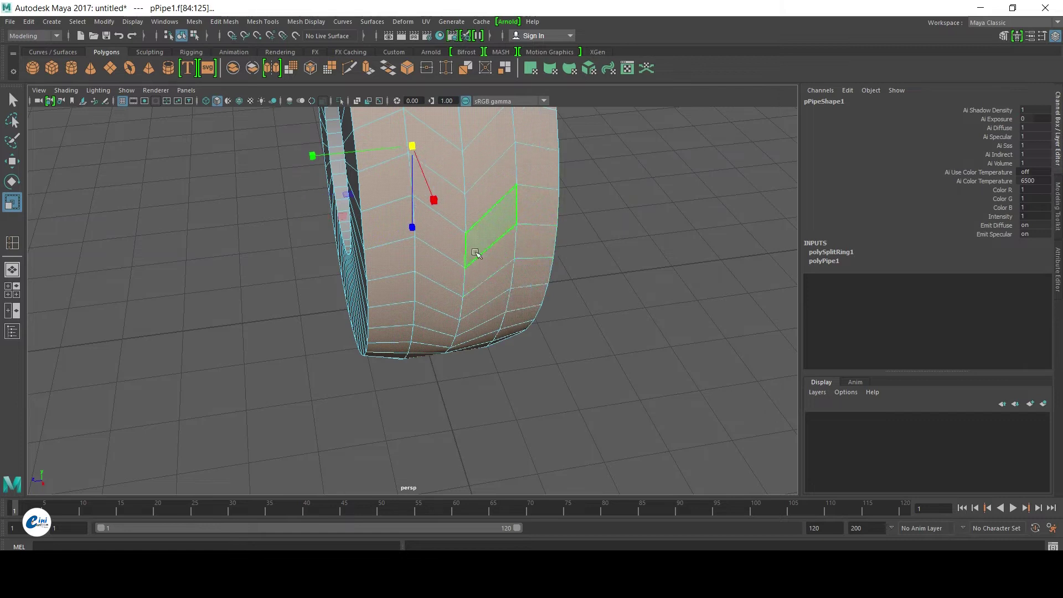
{"action": "mouse_move", "coordinate": [475, 253]}
{"action": "left_mouse_down", "text": "alt"}
{"action": "mouse_move", "coordinate": [445, 272]}
{"action": "mouse_move", "coordinate": [427, 306]}
{"action": "left_mouse_up", "text": "alt"}
{"action": "scroll", "coordinate": [468, 249], "scroll_direction": "down", "scroll_amount": 3}
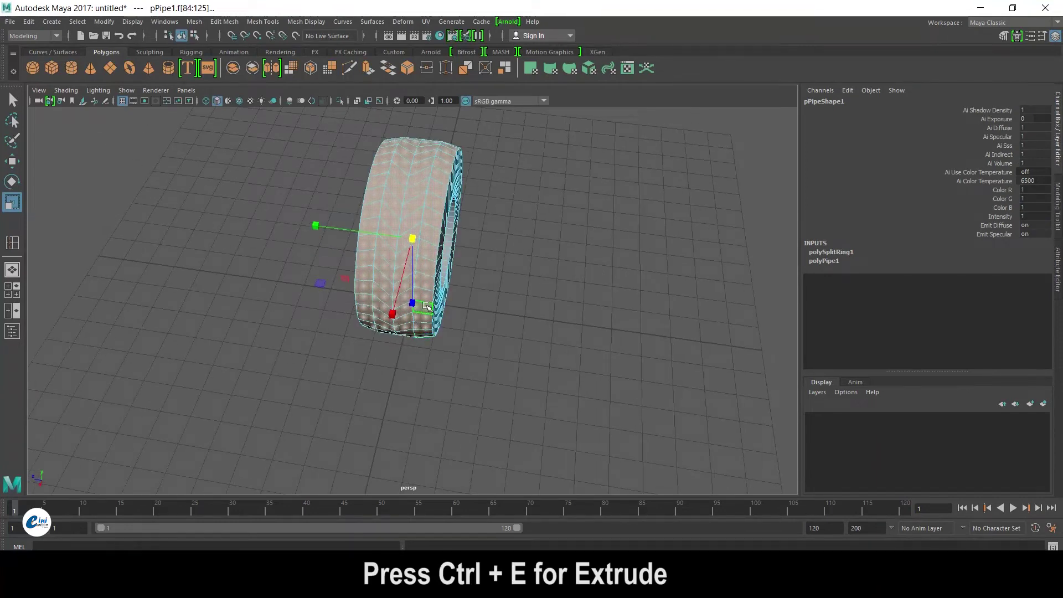
Extrude the tread faces with Keep Faces Together off, settling on an Offset of 0.03
{"action": "key", "text": "ctrl+e"}
{"action": "scroll", "coordinate": [473, 282], "scroll_direction": "up", "scroll_amount": 3}
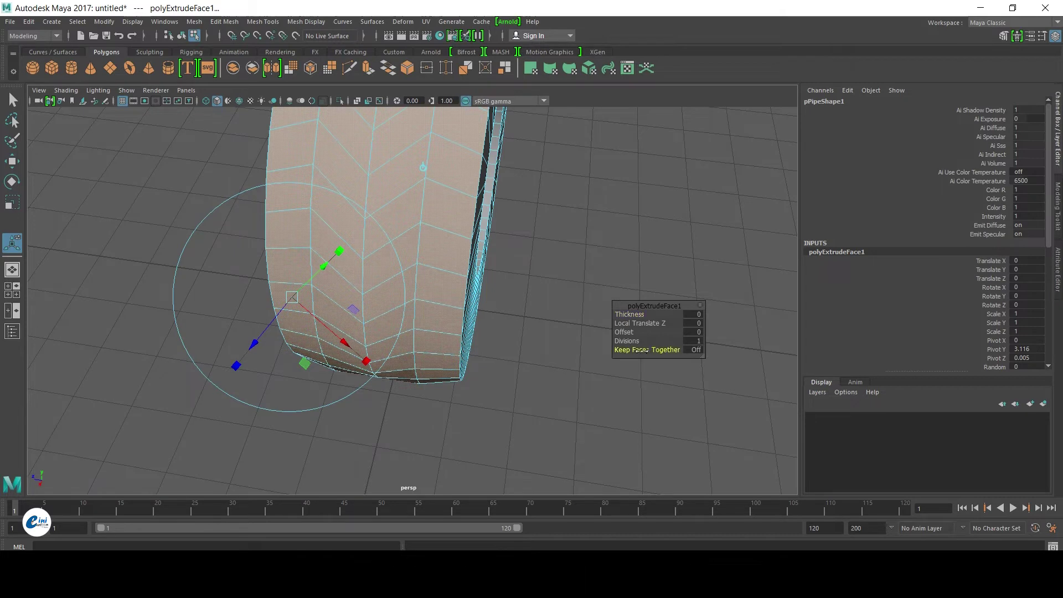
{"action": "left_click", "coordinate": [653, 350]}
{"action": "left_click_drag", "start_coordinate": [629, 331], "coordinate": [641, 332]}
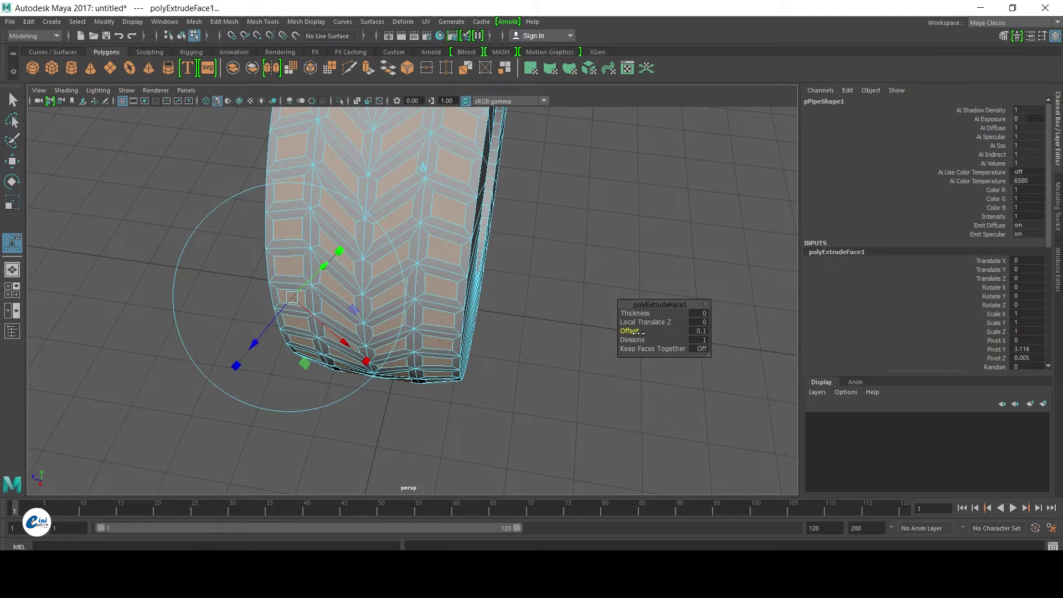
{"action": "left_click", "coordinate": [701, 331]}
{"action": "type", "text": "0.02"}
{"action": "key", "text": "Return"}
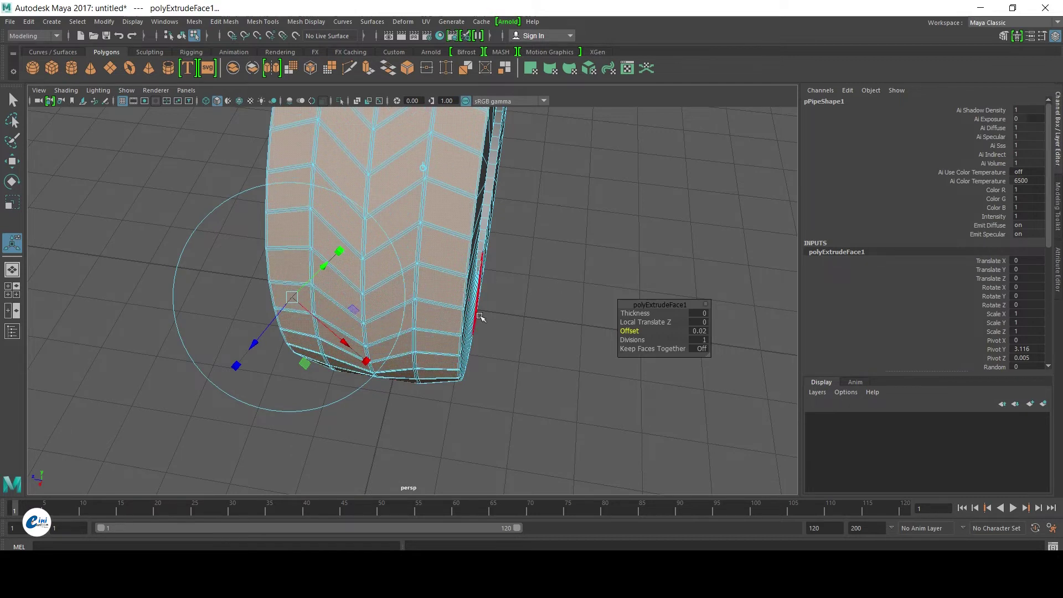
{"action": "left_click_drag", "start_coordinate": [491, 325], "coordinate": [430, 301], "text": "alt"}
{"action": "scroll", "coordinate": [423, 297], "scroll_direction": "up", "scroll_amount": 5}
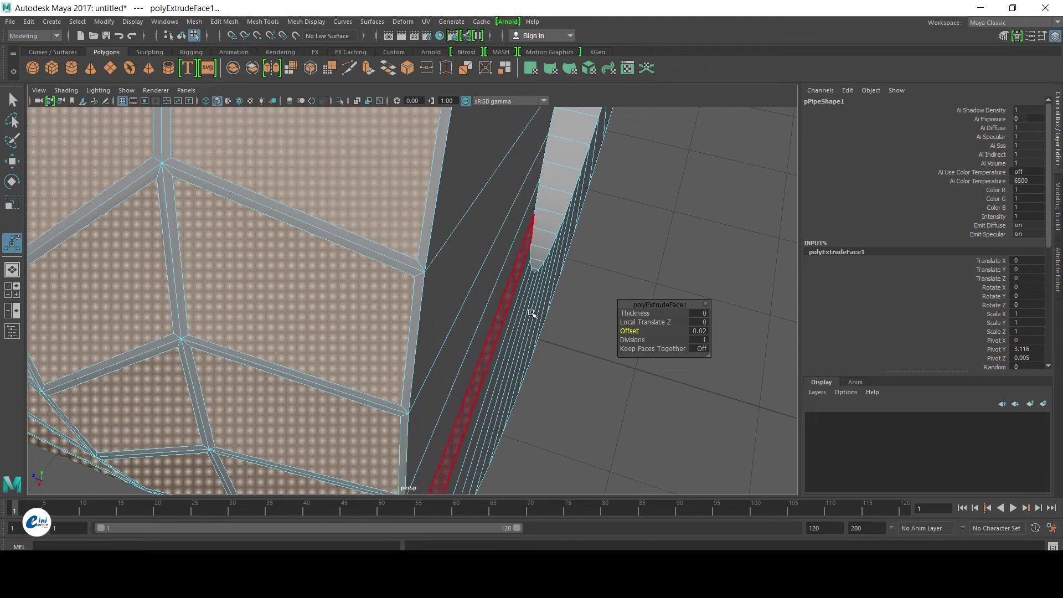
{"action": "left_click", "coordinate": [700, 331]}
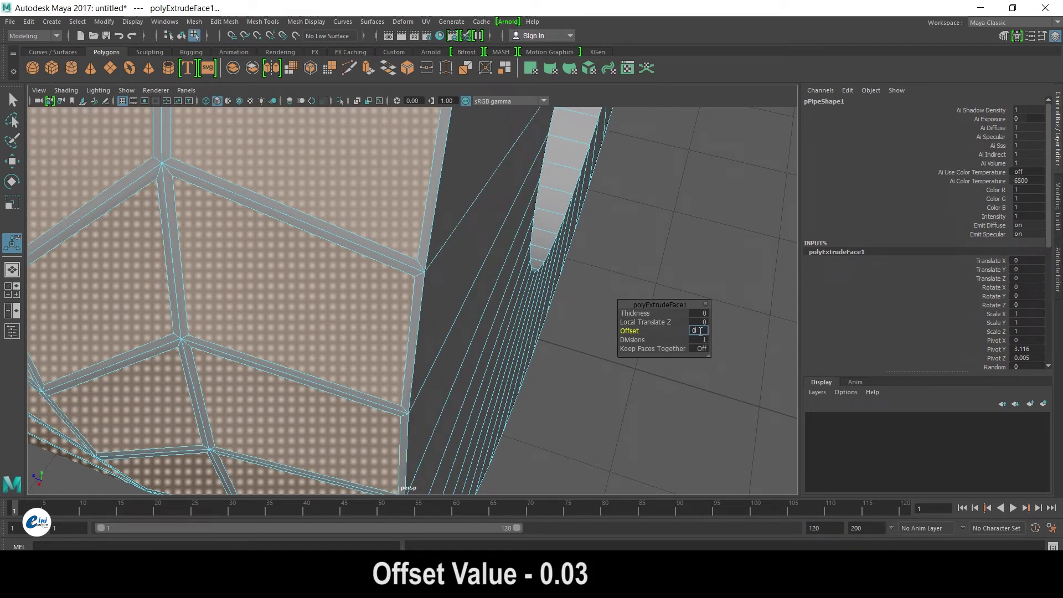
{"action": "type", "text": "03"}
{"action": "key", "text": "Return"}
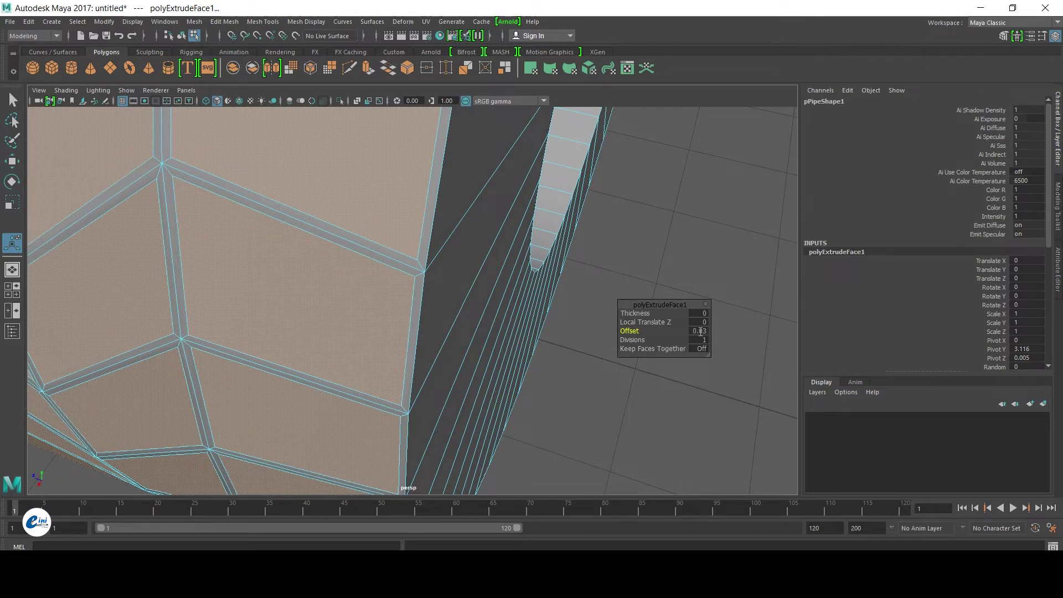
{"action": "scroll", "coordinate": [367, 304], "scroll_direction": "down", "scroll_amount": 3}
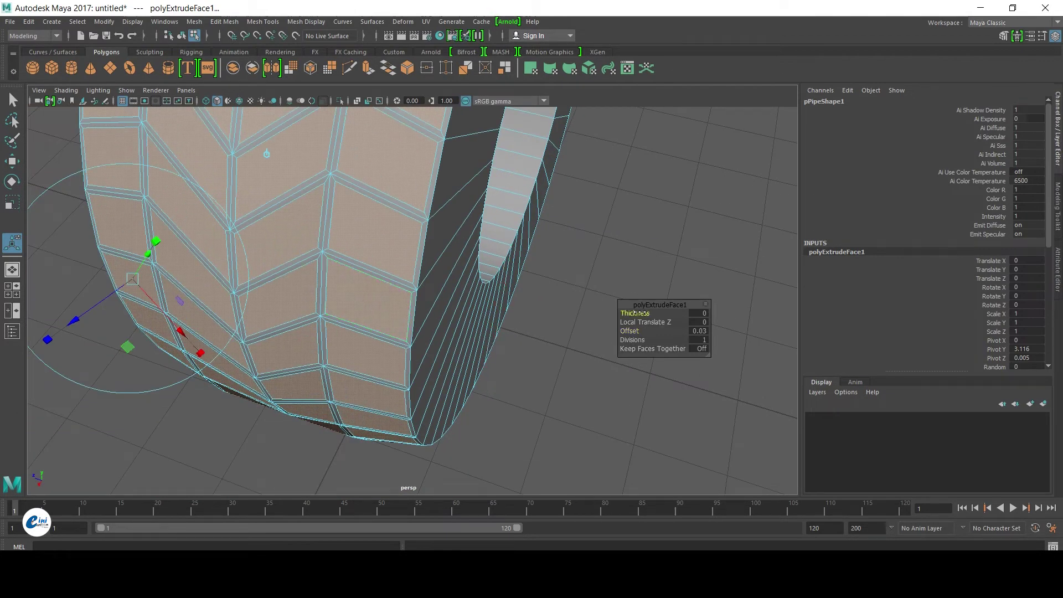
Set the tread extrusion Thickness to 0.05 after trying 0.1 and 0.06
{"action": "left_click_drag", "start_coordinate": [635, 314], "coordinate": [635, 313]}
{"action": "left_click", "coordinate": [703, 317]}
{"action": "key", "text": "Return"}
{"action": "mouse_move", "coordinate": [487, 299]}
{"action": "left_mouse_down", "text": "alt"}
{"action": "mouse_move", "coordinate": [404, 269]}
{"action": "mouse_move", "coordinate": [408, 256]}
{"action": "left_mouse_up", "text": "alt"}
{"action": "scroll", "coordinate": [332, 210], "scroll_direction": "up", "scroll_amount": 3}
{"action": "type", "text": ".08"}
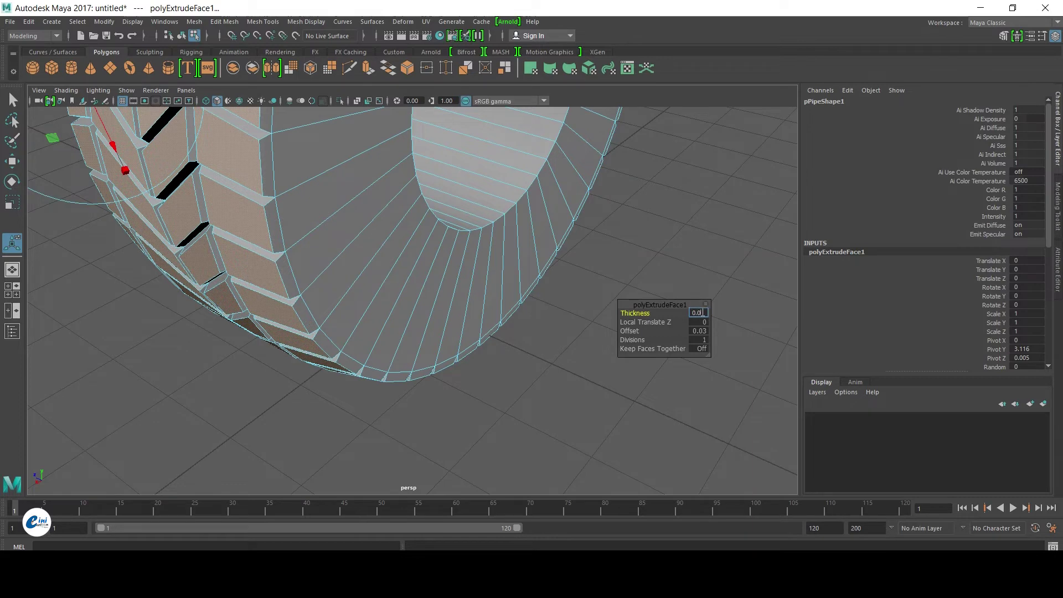
{"action": "key", "text": "Return"}
{"action": "left_click_drag", "start_coordinate": [702, 313], "coordinate": [714, 312]}
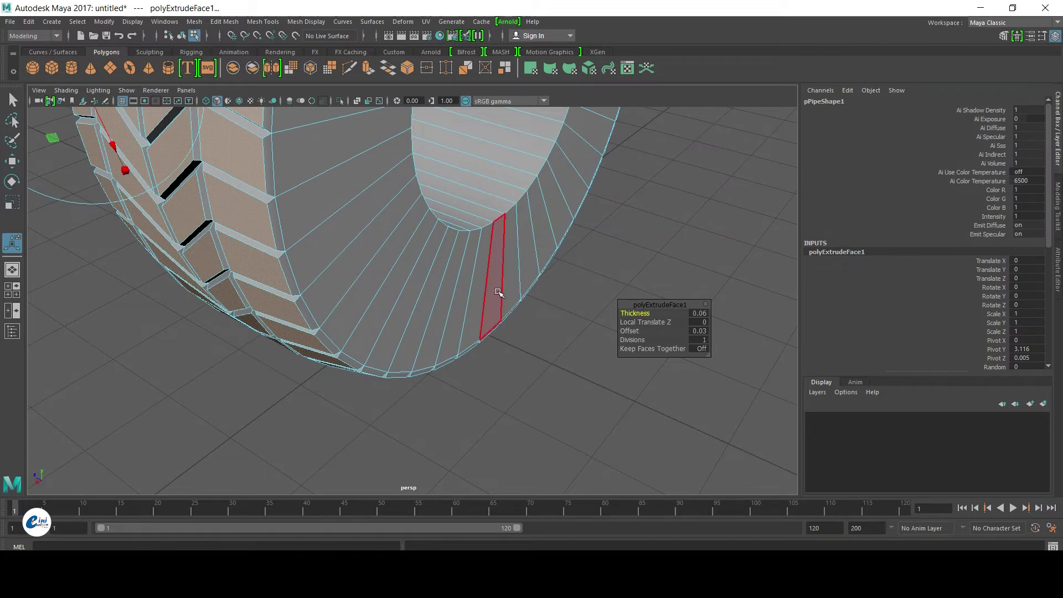
{"action": "left_click", "coordinate": [700, 315]}
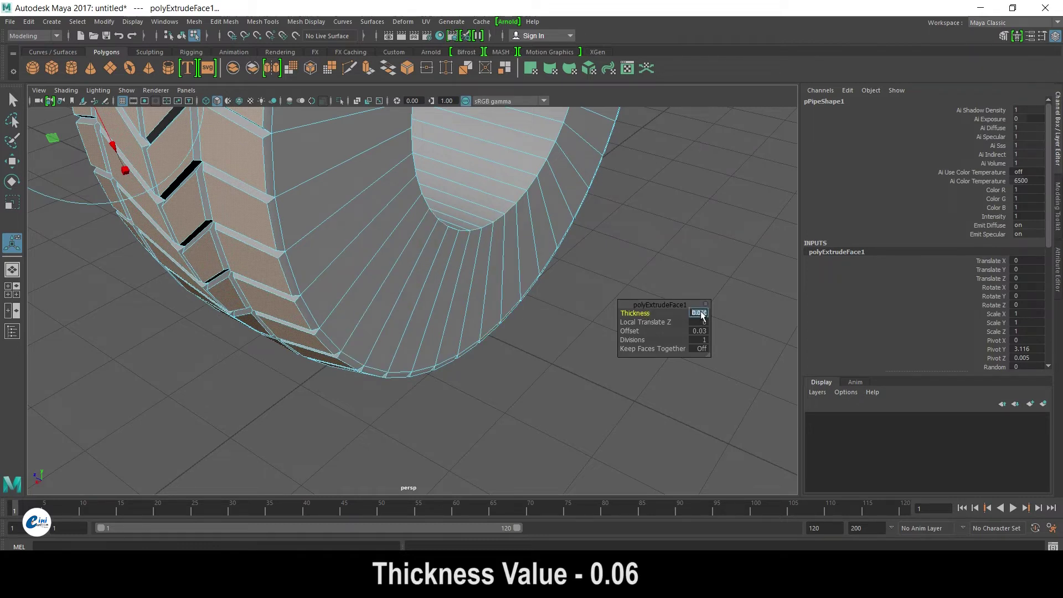
{"action": "type", "text": "0."}
{"action": "left_click", "coordinate": [700, 313]}
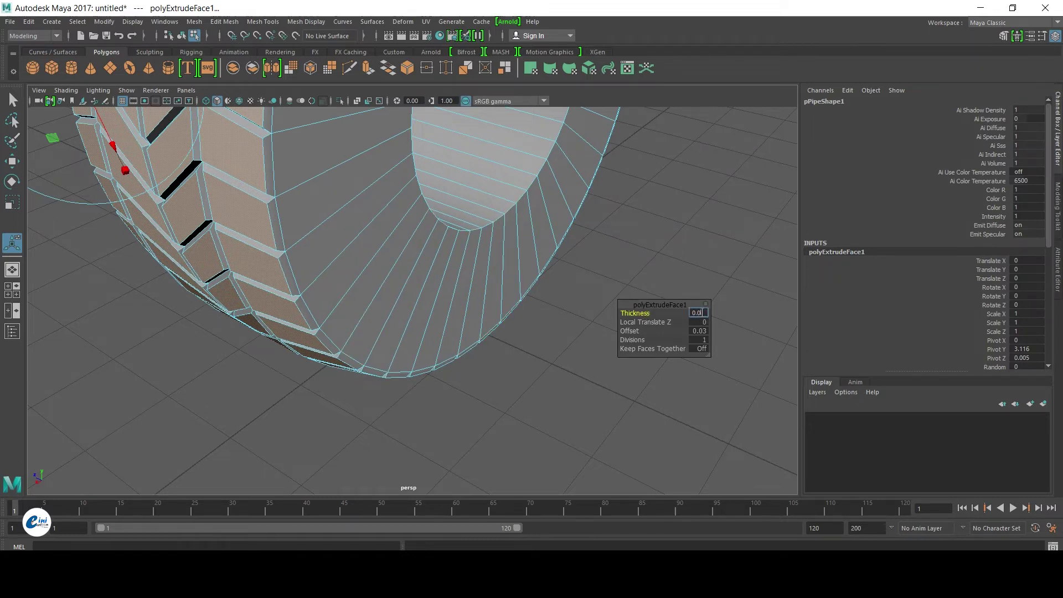
{"action": "key", "text": "Return"}
{"action": "right_click_drag", "start_coordinate": [261, 254], "coordinate": [297, 240]}
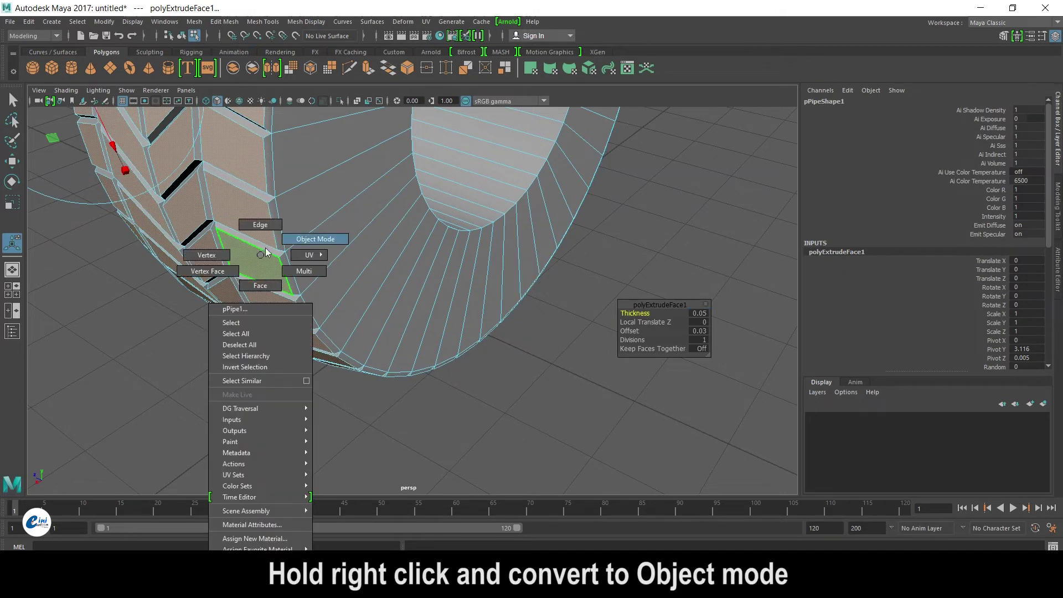
Return the tyre to object mode and toggle viewport anti-aliasing
{"action": "mouse_move", "coordinate": [280, 367]}
{"action": "left_mouse_down", "text": "alt"}
{"action": "mouse_move", "coordinate": [338, 355]}
{"action": "mouse_move", "coordinate": [384, 320]}
{"action": "mouse_move", "coordinate": [455, 352]}
{"action": "mouse_move", "coordinate": [430, 344]}
{"action": "mouse_move", "coordinate": [406, 268]}
{"action": "mouse_move", "coordinate": [474, 350]}
{"action": "left_mouse_up", "text": "alt"}
{"action": "scroll", "coordinate": [474, 350], "scroll_direction": "up", "scroll_amount": 5}
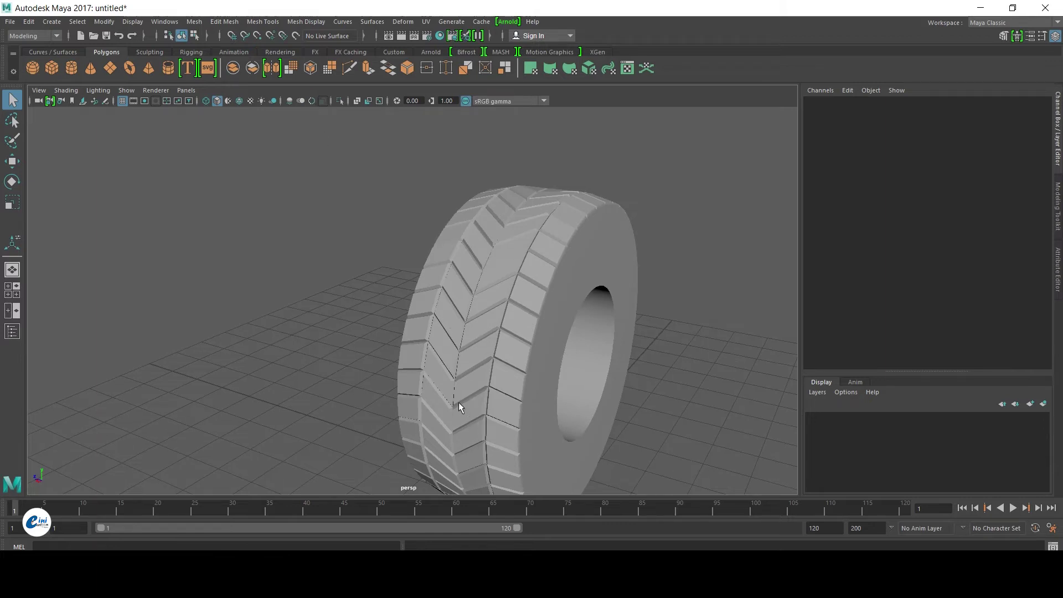
{"action": "scroll", "coordinate": [455, 405], "scroll_direction": "up", "scroll_amount": 3}
{"action": "scroll", "coordinate": [457, 410], "scroll_direction": "down", "scroll_amount": 3}
{"action": "scroll", "coordinate": [457, 420], "scroll_direction": "up", "scroll_amount": 3}
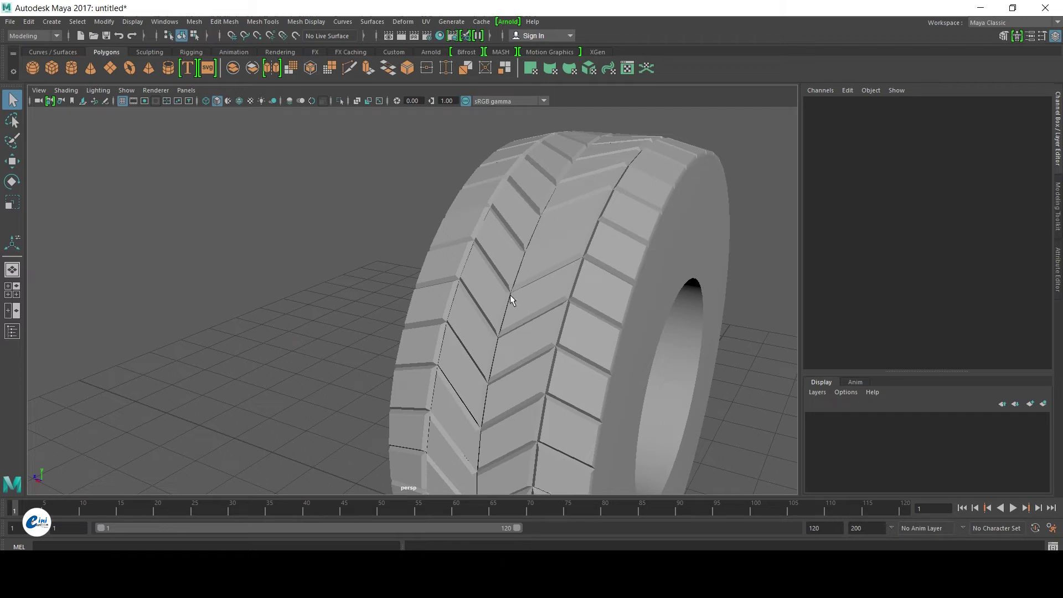
{"action": "left_click", "coordinate": [311, 101]}
Turn on viewport screen-space ambient occlusion and select the whole tyre
{"action": "scroll", "coordinate": [572, 314], "scroll_direction": "down", "scroll_amount": 2}
{"action": "scroll", "coordinate": [562, 310], "scroll_direction": "up", "scroll_amount": 2}
{"action": "scroll", "coordinate": [543, 337], "scroll_direction": "down", "scroll_amount": 4}
{"action": "mouse_move", "coordinate": [541, 353]}
{"action": "left_mouse_down", "text": "alt"}
{"action": "mouse_move", "coordinate": [554, 350]}
{"action": "mouse_move", "coordinate": [421, 265]}
{"action": "left_mouse_up", "text": "alt"}
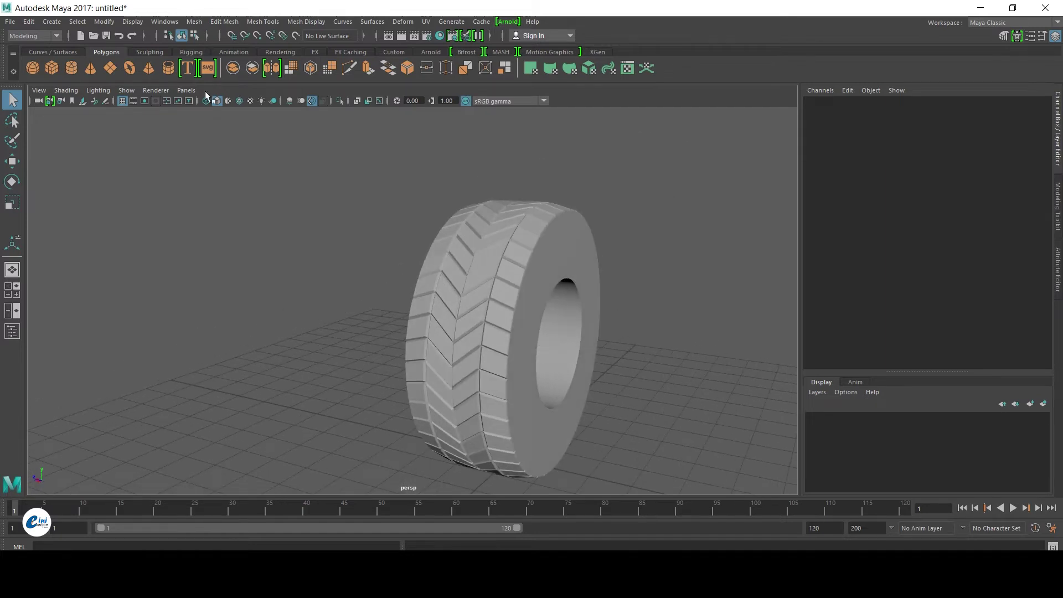
{"action": "left_click", "coordinate": [288, 101]}
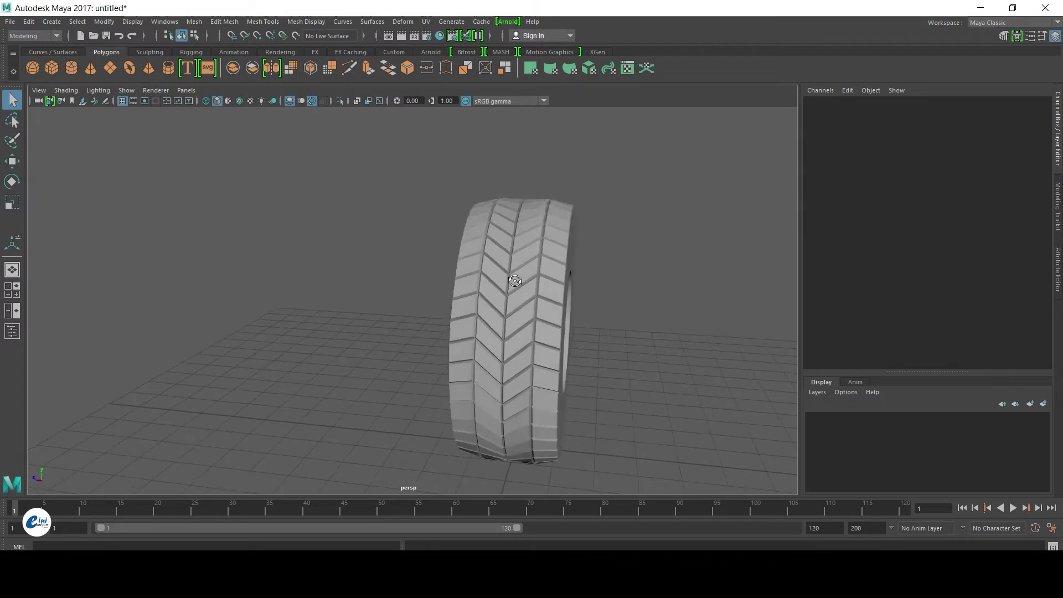
{"action": "left_click_drag", "start_coordinate": [497, 280], "coordinate": [388, 221], "text": "alt"}
{"action": "left_click", "coordinate": [516, 298]}
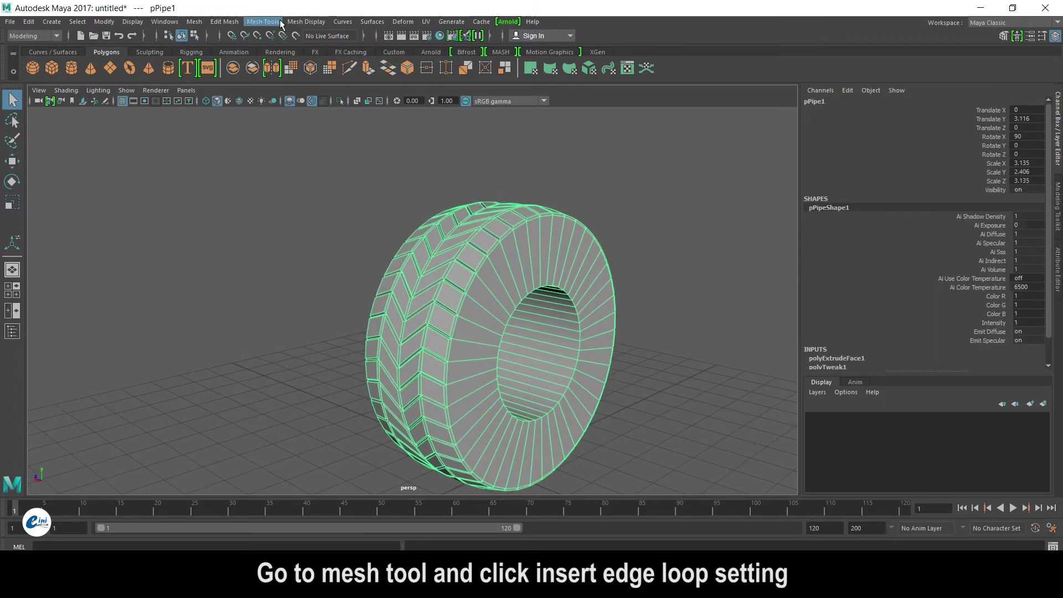
Reset the Insert Edge Loop options and set it to insert 2 evenly spaced loops per click
{"action": "left_click", "coordinate": [263, 21]}
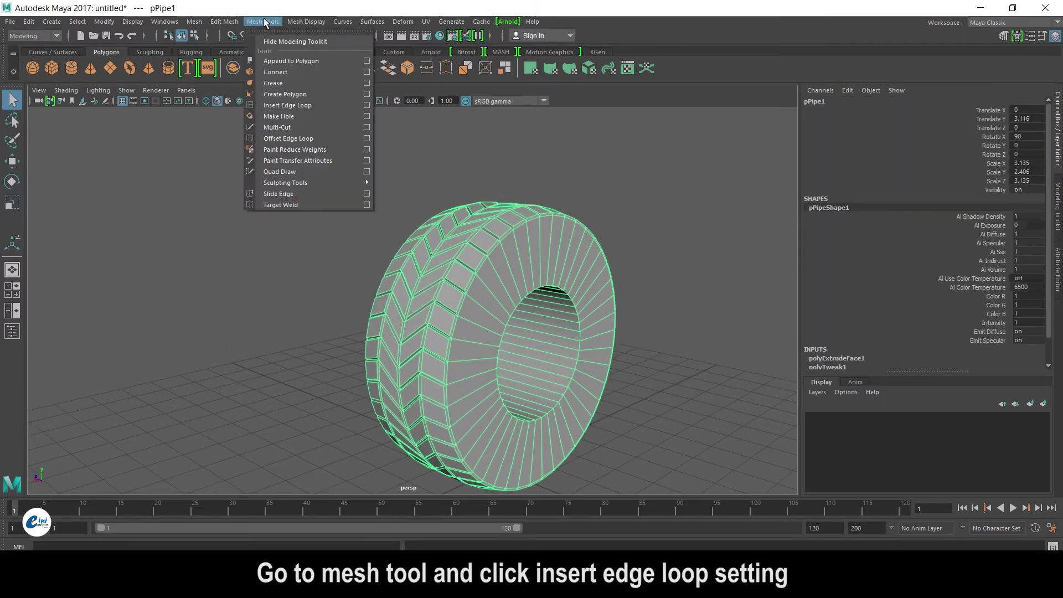
{"action": "left_click", "coordinate": [366, 105]}
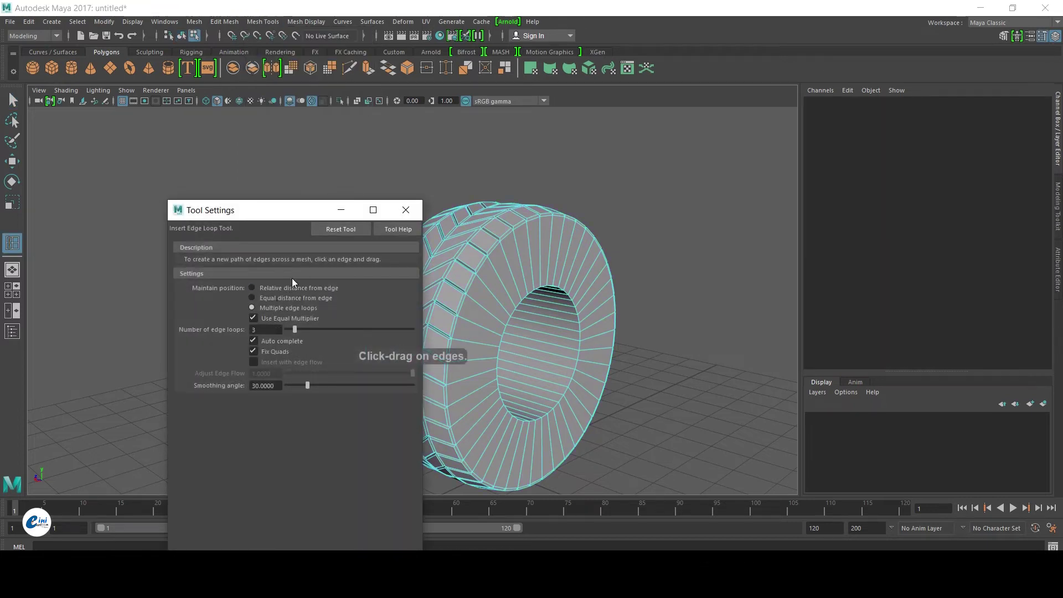
{"action": "left_click", "coordinate": [340, 229]}
{"action": "left_click", "coordinate": [289, 309]}
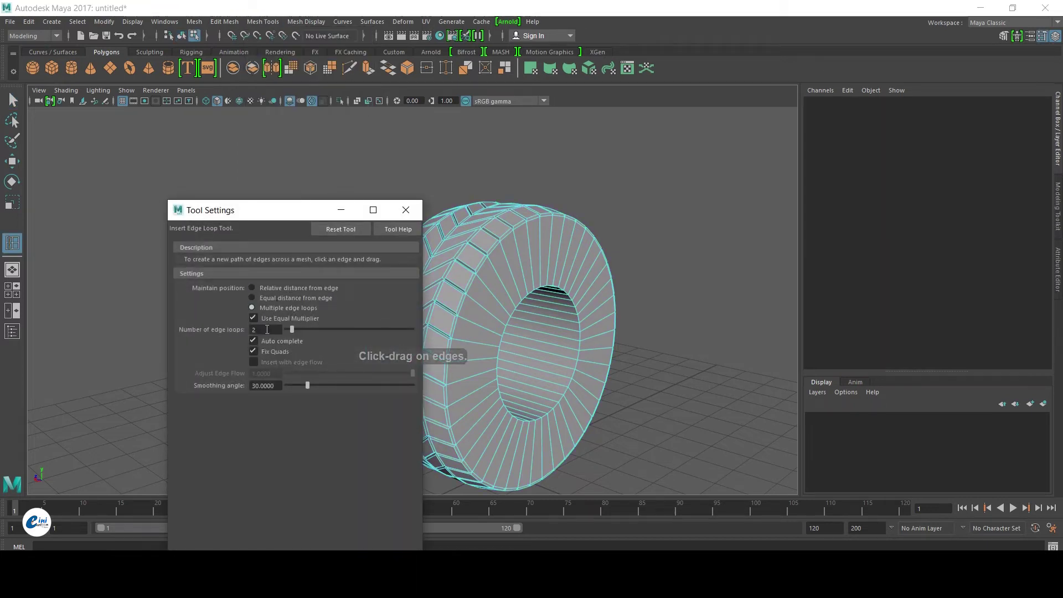
{"action": "left_click", "coordinate": [343, 211]}
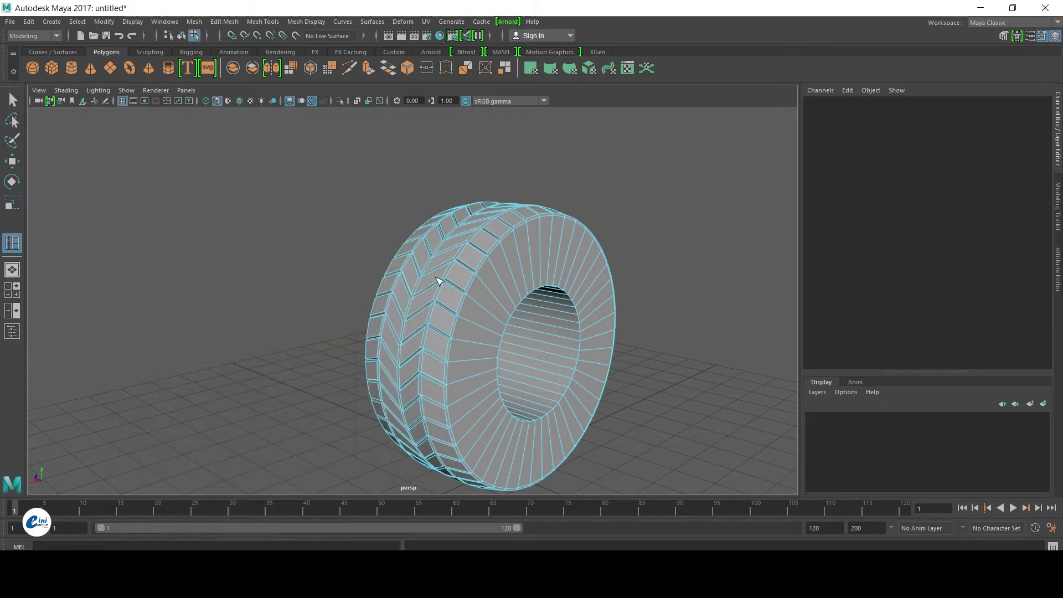
Insert two sets of edge loops around the tyre's sidewall and inner ring
{"action": "left_click", "coordinate": [477, 327]}
{"action": "mouse_move", "coordinate": [470, 327]}
{"action": "left_mouse_down", "text": "alt"}
{"action": "mouse_move", "coordinate": [559, 331]}
{"action": "mouse_move", "coordinate": [506, 320]}
{"action": "left_mouse_up", "text": "alt"}
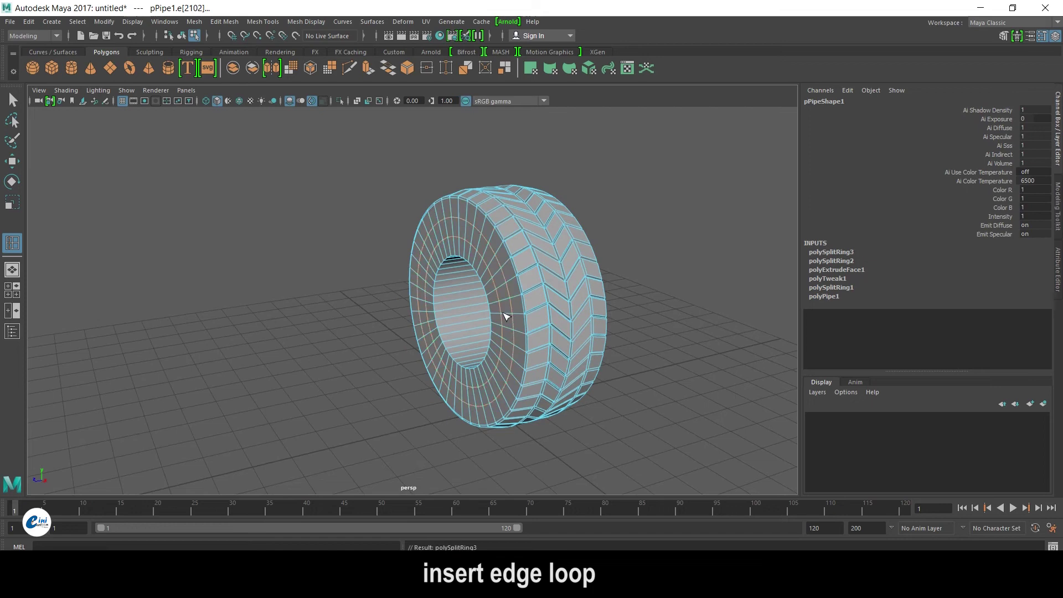
{"action": "left_click", "coordinate": [506, 316]}
{"action": "left_click_drag", "start_coordinate": [559, 348], "coordinate": [451, 325], "text": "alt"}
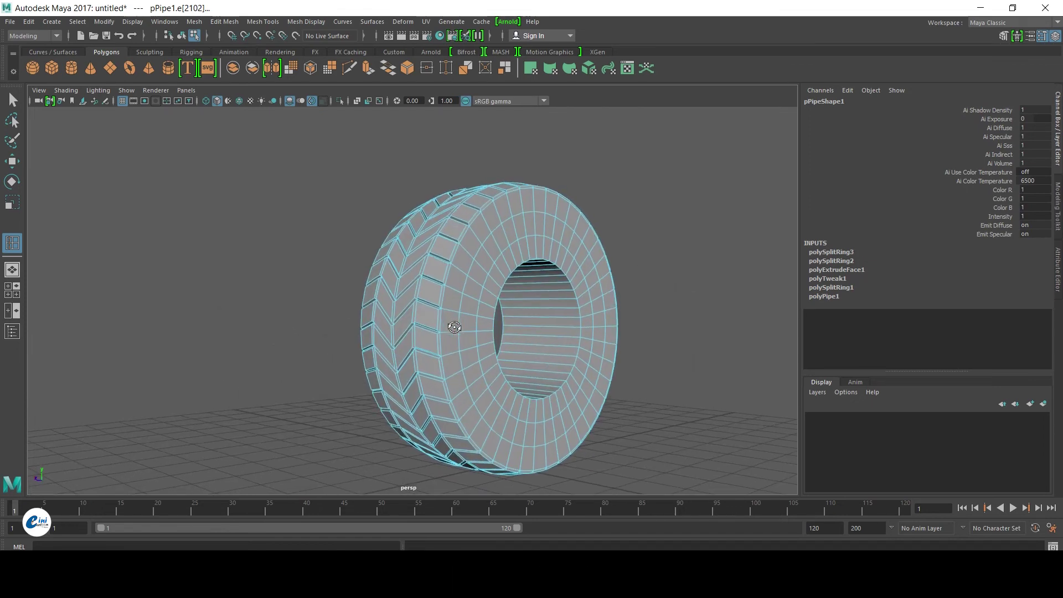
{"action": "key", "text": "w"}
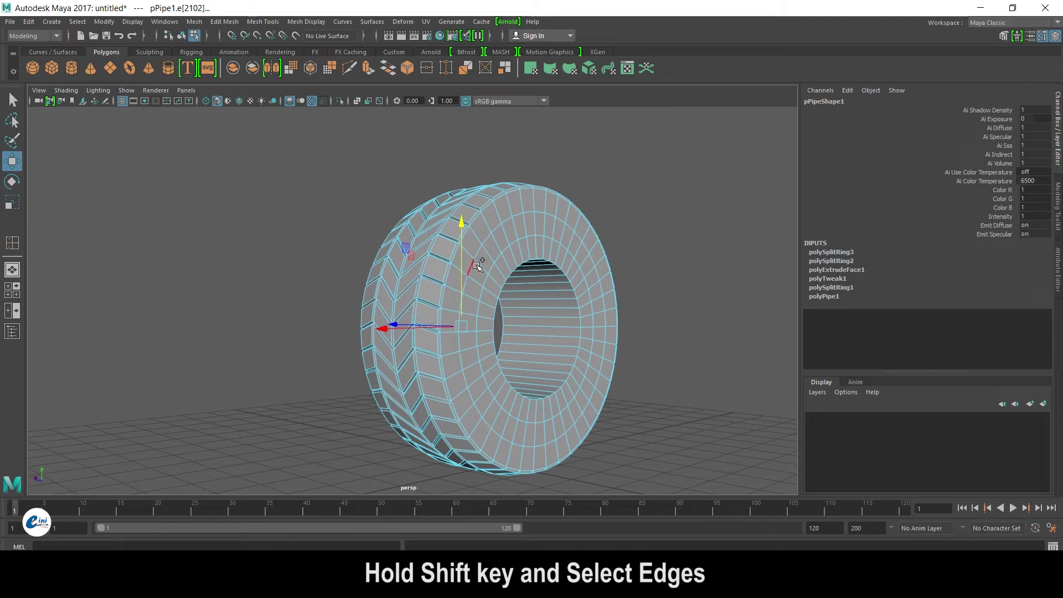
Scale the newly added sidewall edge loops along one axis to reshape the tyre's shoulder
{"action": "left_click", "coordinate": [479, 251], "text": "shift"}
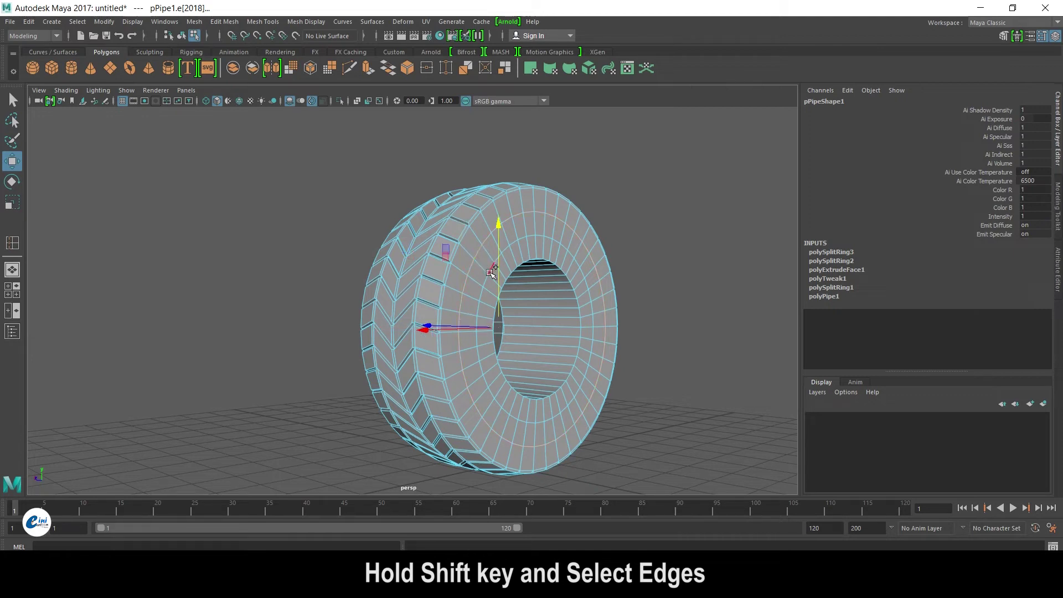
{"action": "left_click", "coordinate": [491, 271], "text": "shift"}
{"action": "mouse_move", "coordinate": [457, 282]}
{"action": "left_mouse_down", "text": "alt"}
{"action": "mouse_move", "coordinate": [565, 289]}
{"action": "mouse_move", "coordinate": [477, 310]}
{"action": "left_mouse_up", "text": "alt"}
{"action": "key", "text": "r"}
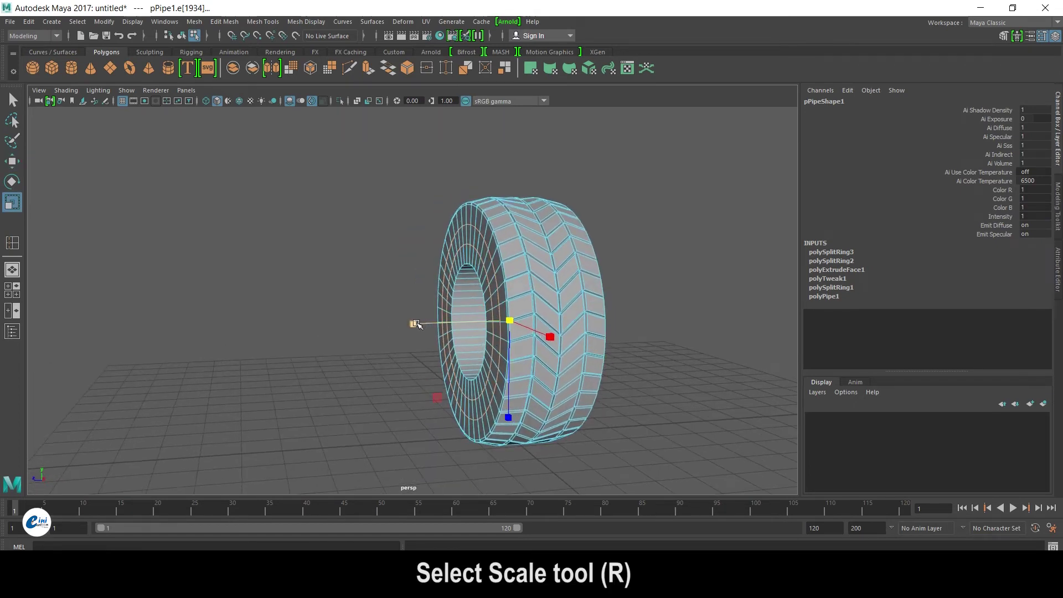
{"action": "mouse_move", "coordinate": [416, 325]}
{"action": "left_mouse_down"}
{"action": "mouse_move", "coordinate": [407, 326]}
{"action": "mouse_move", "coordinate": [438, 347]}
{"action": "mouse_move", "coordinate": [459, 346]}
{"action": "left_mouse_up"}
Switch to face mode and pick a face inside the tyre's hole
{"action": "right_click_drag", "start_coordinate": [549, 268], "coordinate": [558, 328]}
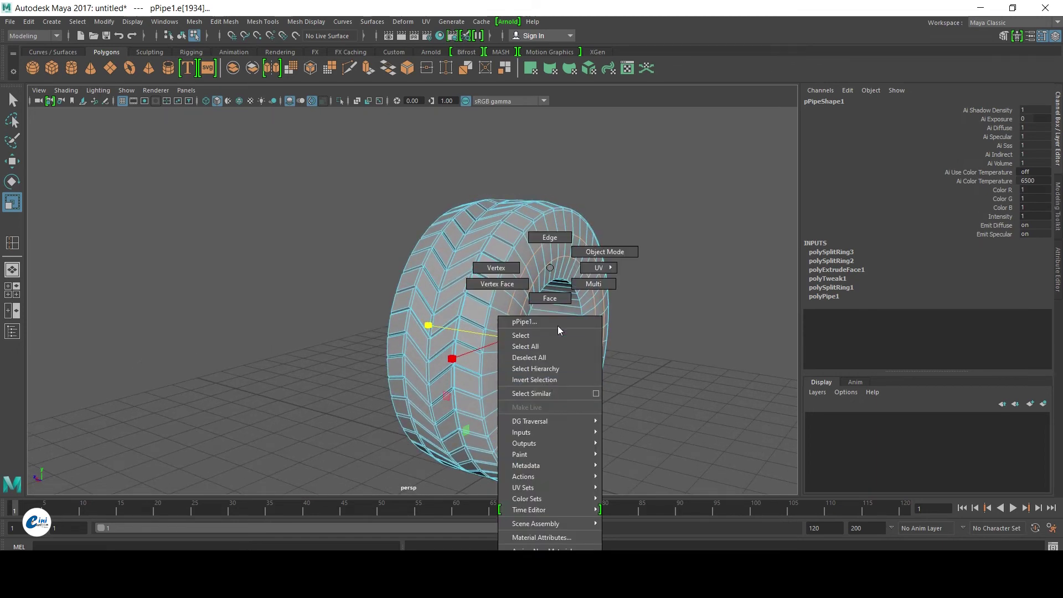
{"action": "left_click", "coordinate": [549, 298]}
{"action": "left_click", "coordinate": [557, 350]}
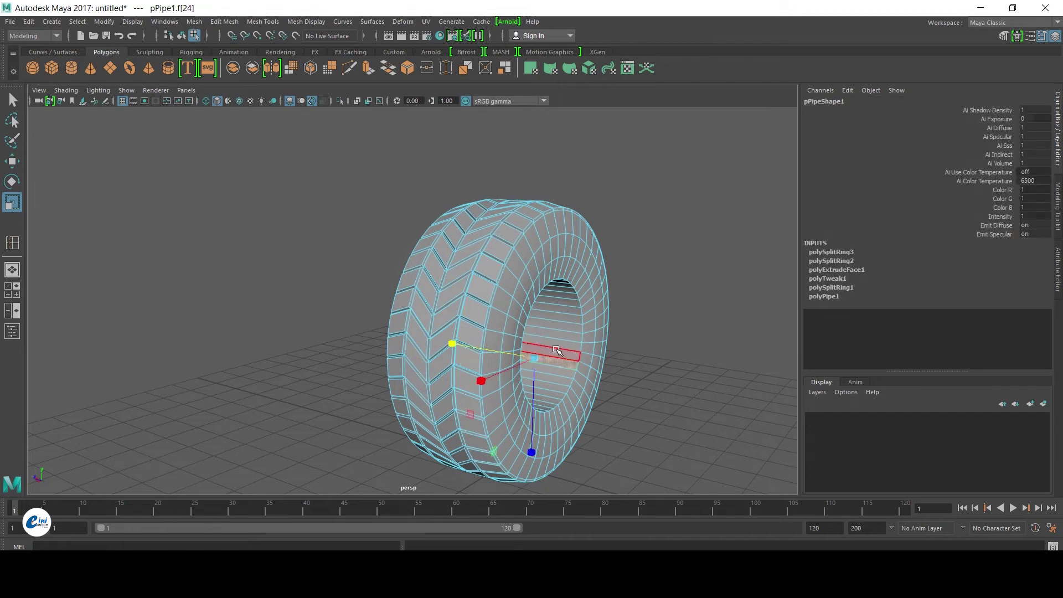
Extrude, scale and delete the ring of faces lining the tyre's inner hole
{"action": "double_click", "coordinate": [558, 350]}
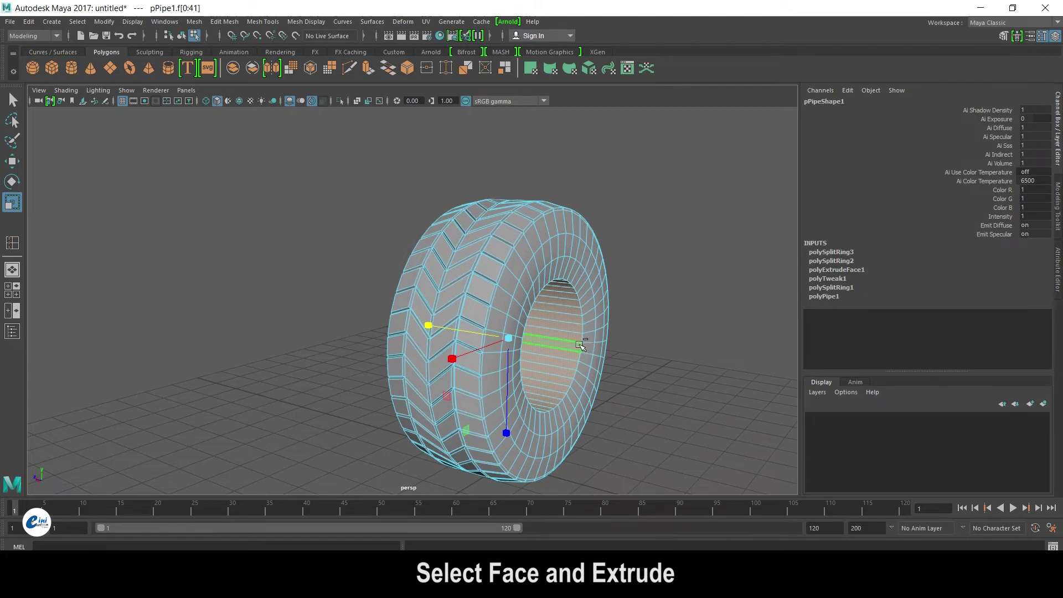
{"action": "key", "text": "ctrl+e"}
{"action": "key", "text": "r"}
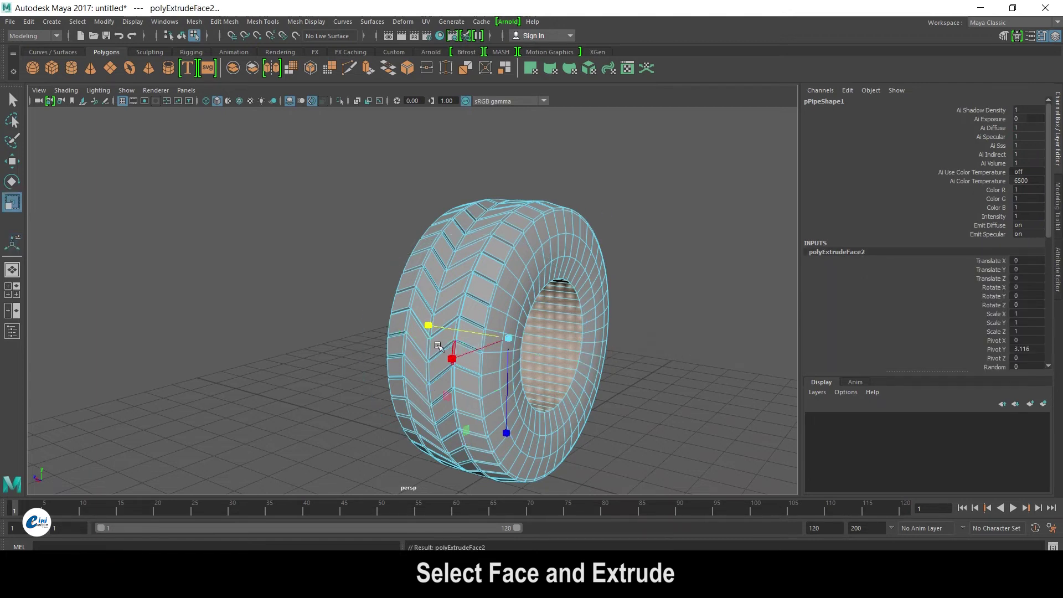
{"action": "left_click_drag", "start_coordinate": [432, 327], "coordinate": [439, 327]}
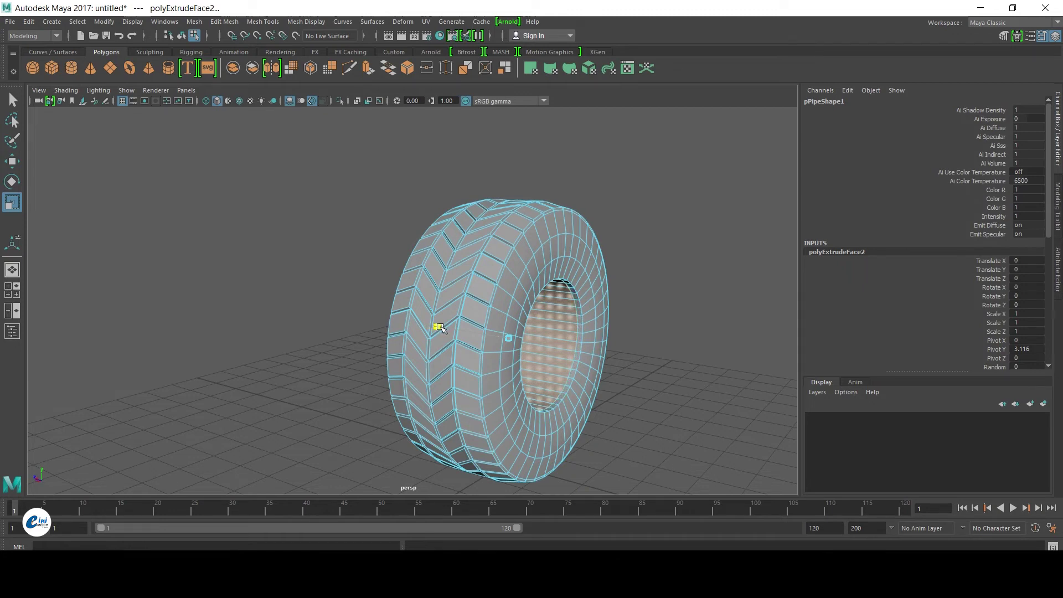
{"action": "mouse_move", "coordinate": [440, 328]}
{"action": "left_mouse_down", "text": "alt"}
{"action": "mouse_move", "coordinate": [473, 386]}
{"action": "mouse_move", "coordinate": [520, 386]}
{"action": "left_mouse_up", "text": "alt"}
{"action": "key", "text": "Delete"}
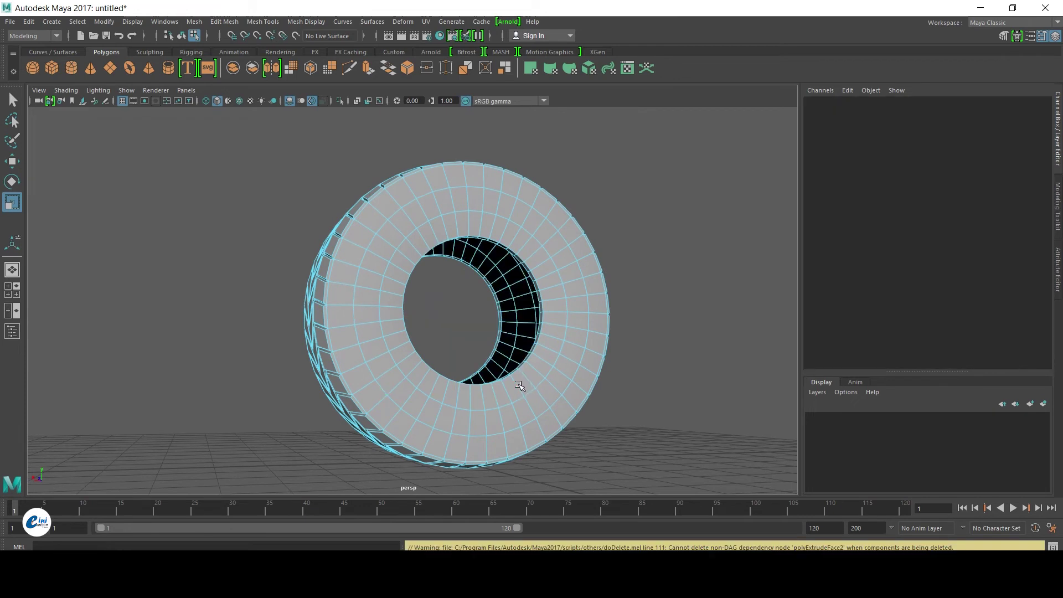
Return the tyre to object mode, deselect it and view it from the side
{"action": "mouse_move", "coordinate": [537, 387]}
{"action": "right_mouse_down"}
{"action": "mouse_move", "coordinate": [595, 251]}
{"action": "mouse_move", "coordinate": [487, 332]}
{"action": "right_mouse_up"}
{"action": "left_click", "coordinate": [638, 270]}
{"action": "mouse_move", "coordinate": [487, 332]}
{"action": "left_mouse_down", "text": "alt"}
{"action": "mouse_move", "coordinate": [546, 356]}
{"action": "mouse_move", "coordinate": [508, 386]}
{"action": "mouse_move", "coordinate": [511, 373]}
{"action": "left_mouse_up", "text": "alt"}
{"action": "scroll", "coordinate": [491, 363], "scroll_direction": "up", "scroll_amount": 2}
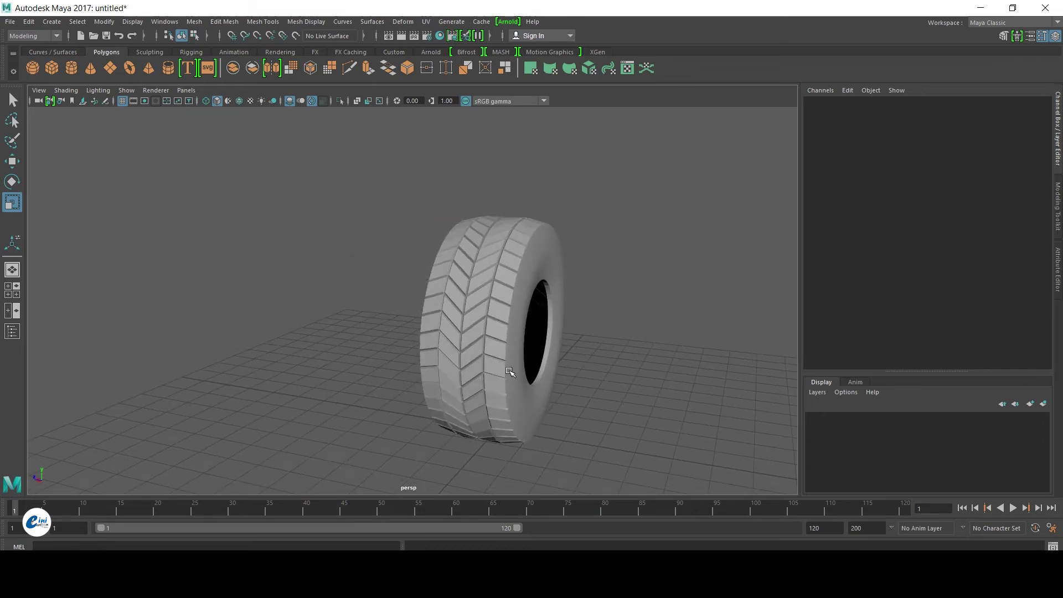
{"action": "scroll", "coordinate": [507, 368], "scroll_direction": "down", "scroll_amount": 2}
Assign a new Lambert material, lambert2, to the tyre and show its settings
{"action": "left_click", "coordinate": [482, 349]}
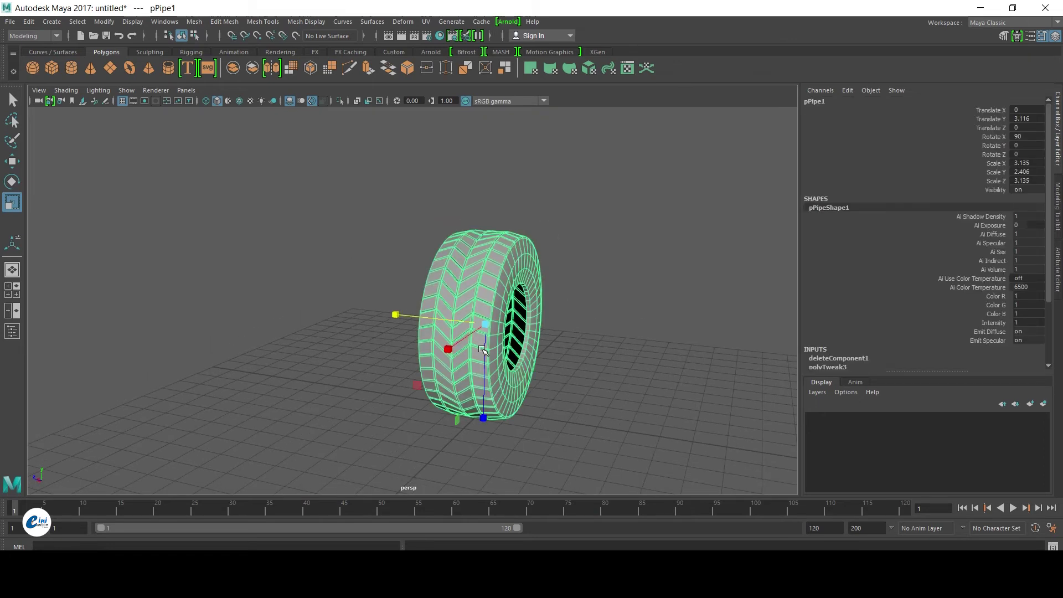
{"action": "right_click_drag", "start_coordinate": [485, 280], "coordinate": [494, 549]}
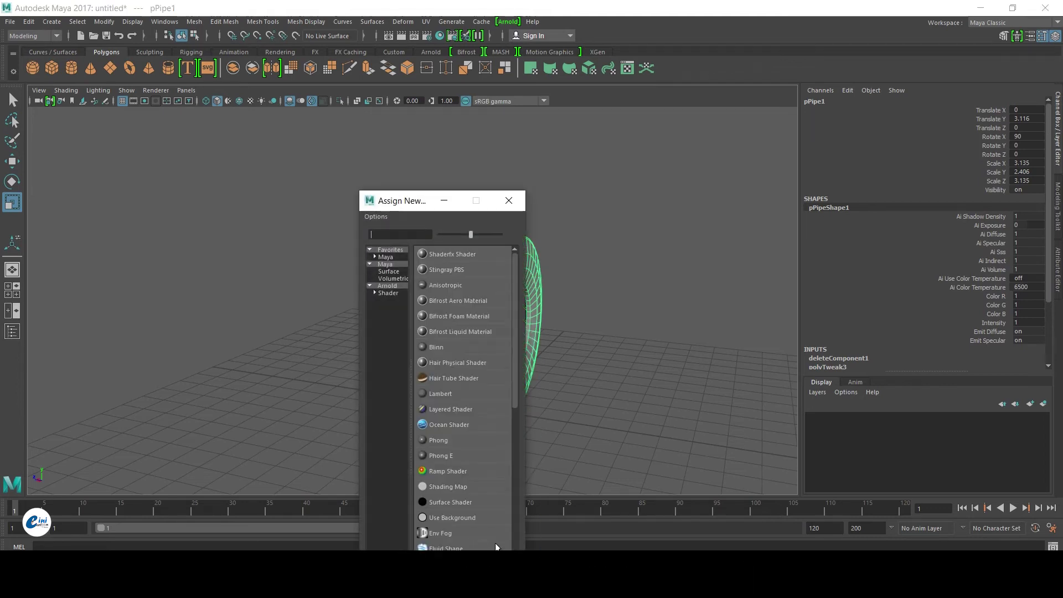
{"action": "left_click", "coordinate": [450, 394]}
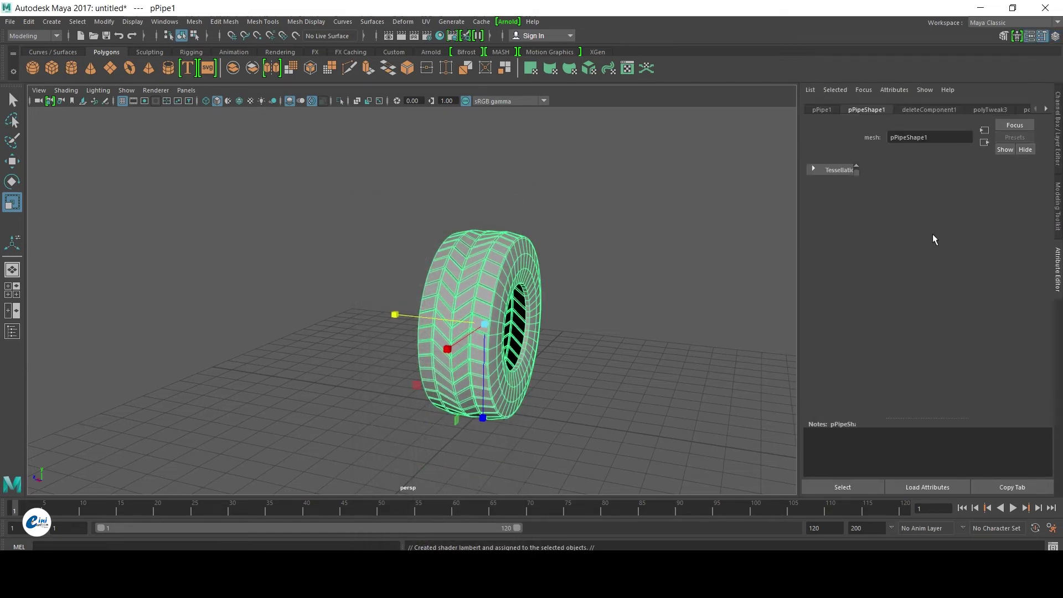
{"action": "left_click", "coordinate": [1045, 110]}
{"action": "left_click", "coordinate": [1045, 109]}
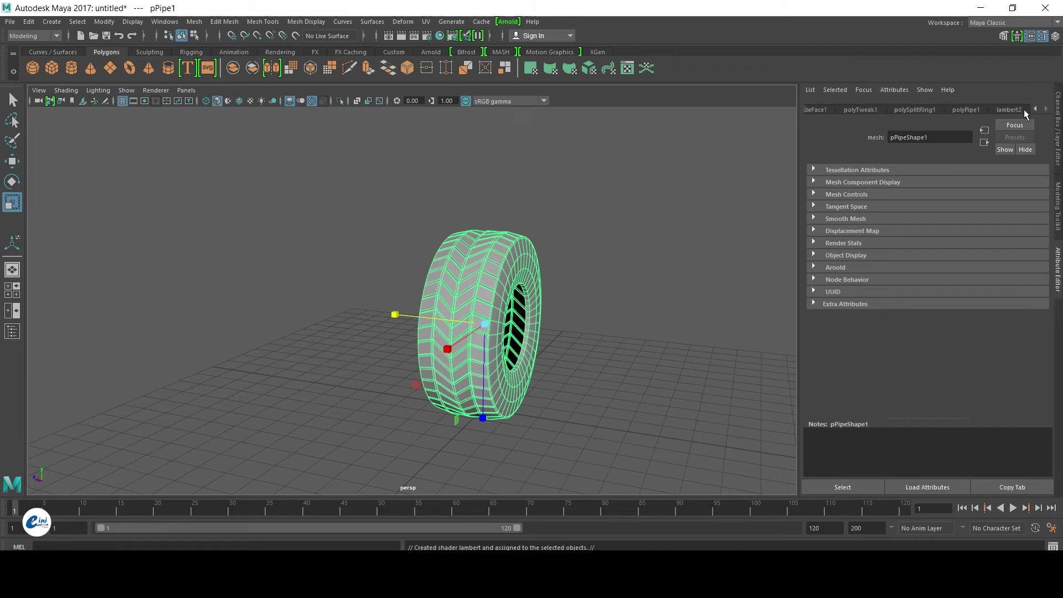
{"action": "left_click", "coordinate": [1021, 109]}
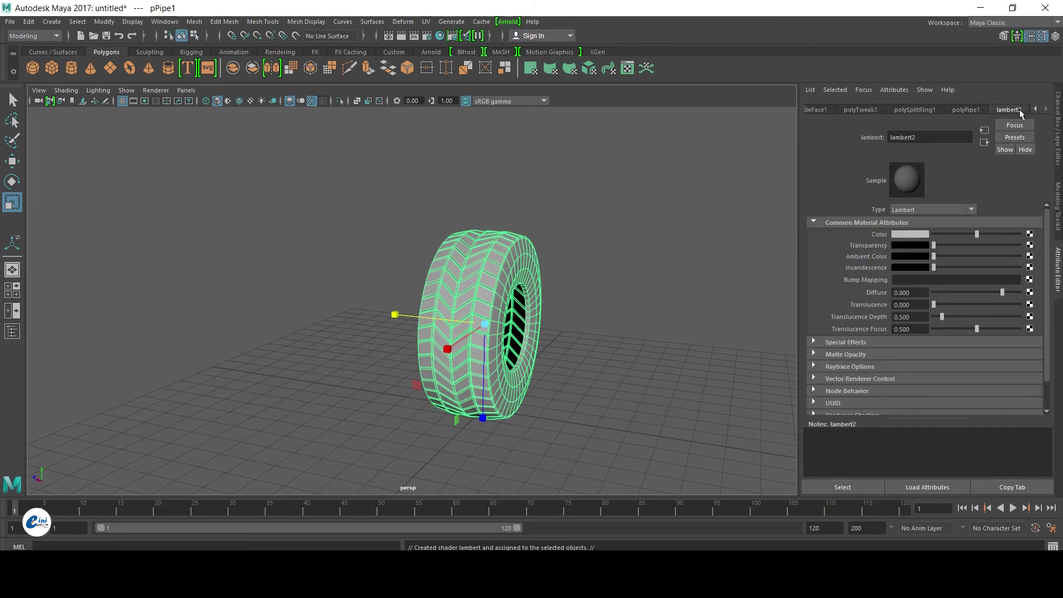
Set lambert2's colour to black and deselect to check the dark shading
{"action": "left_click", "coordinate": [908, 234]}
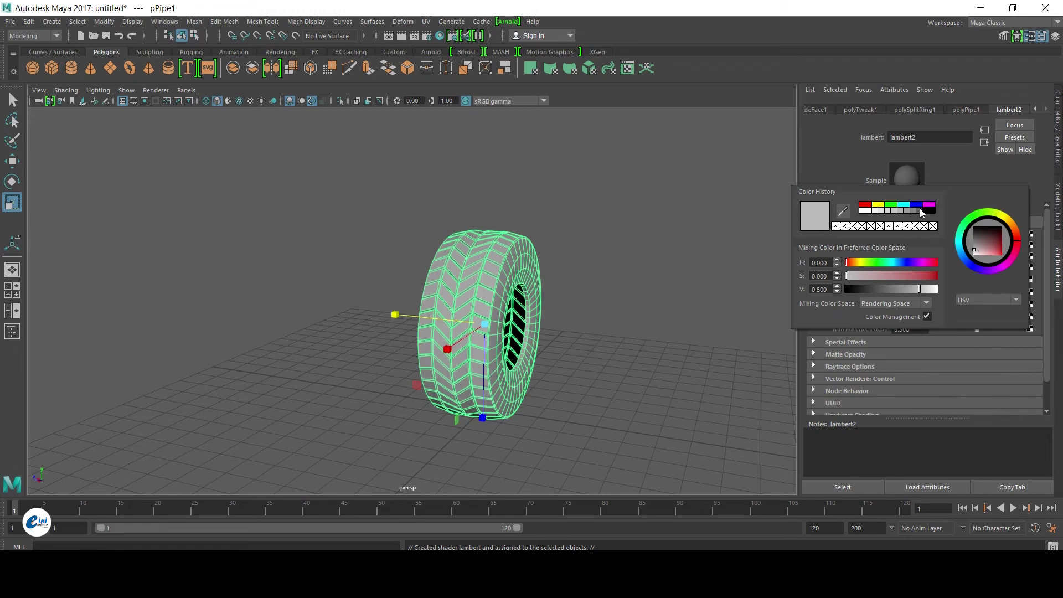
{"action": "left_click", "coordinate": [919, 209]}
{"action": "left_click", "coordinate": [686, 246]}
{"action": "left_click", "coordinate": [515, 309]}
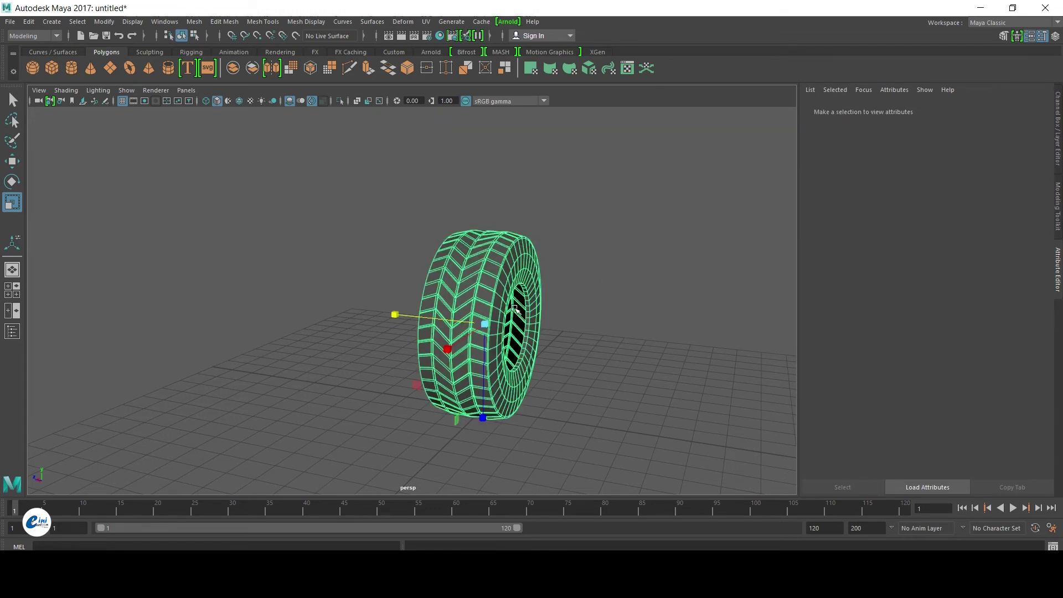
{"action": "left_click_drag", "start_coordinate": [944, 234], "coordinate": [936, 235]}
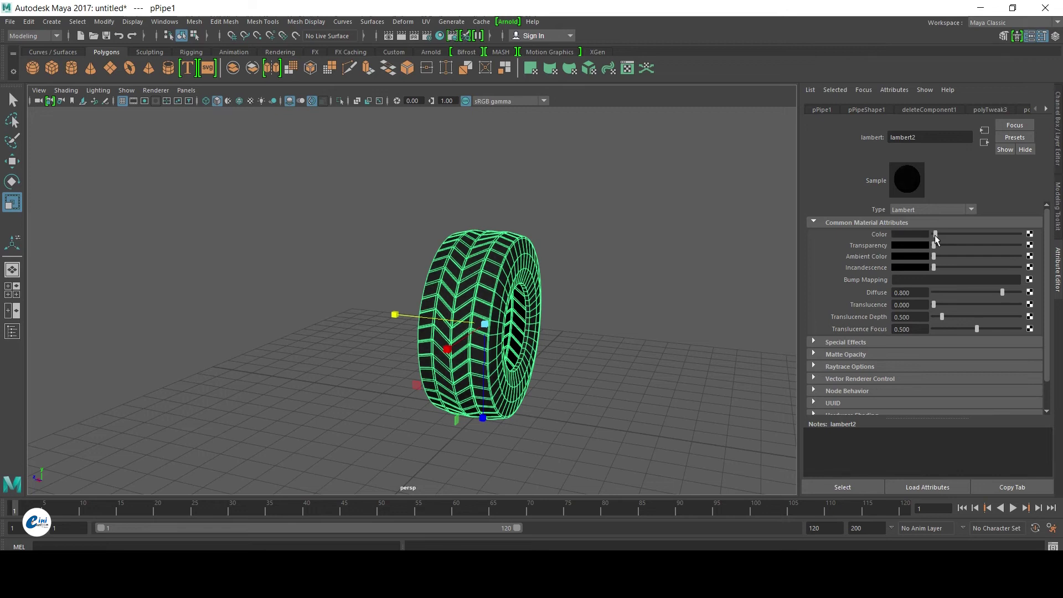
{"action": "left_click", "coordinate": [629, 308]}
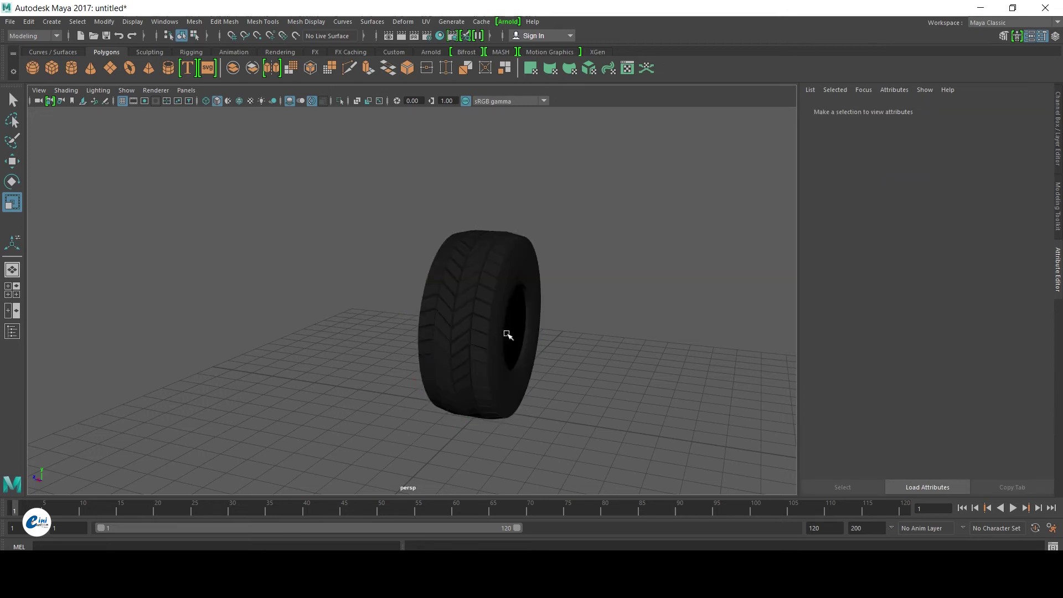
{"action": "mouse_move", "coordinate": [508, 334]}
{"action": "left_mouse_down", "text": "alt"}
{"action": "mouse_move", "coordinate": [527, 354]}
{"action": "mouse_move", "coordinate": [501, 355]}
{"action": "mouse_move", "coordinate": [593, 352]}
{"action": "mouse_move", "coordinate": [503, 335]}
{"action": "mouse_move", "coordinate": [554, 331]}
{"action": "mouse_move", "coordinate": [499, 293]}
{"action": "left_mouse_up", "text": "alt"}
Show the 960x540 resolution gate in the viewport
{"action": "left_click", "coordinate": [501, 355]}
{"action": "left_click", "coordinate": [593, 351]}
{"action": "left_click", "coordinate": [144, 101]}
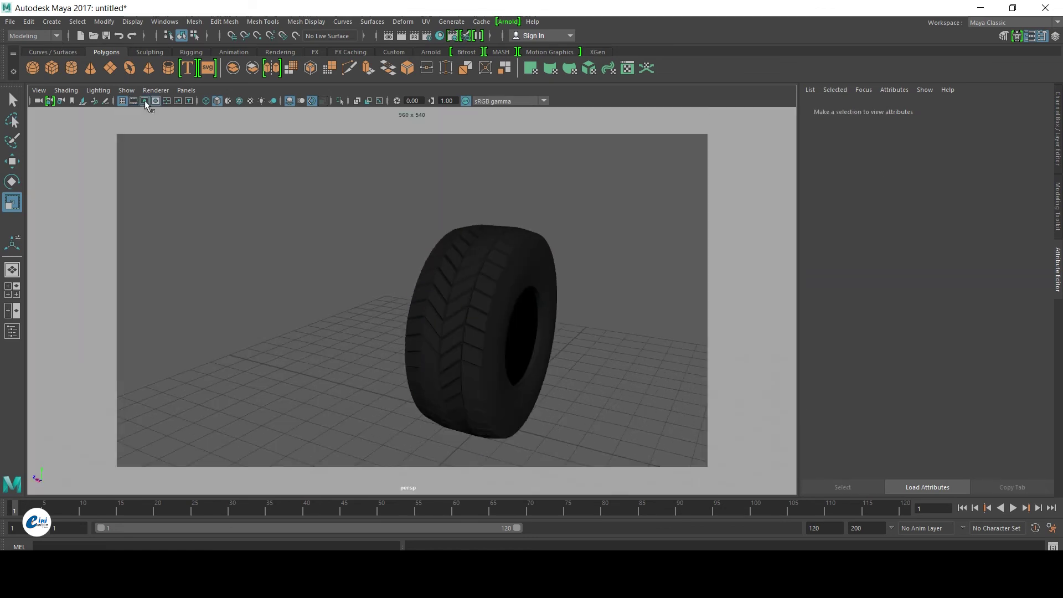
{"action": "scroll", "coordinate": [506, 304], "scroll_direction": "down", "scroll_amount": 3}
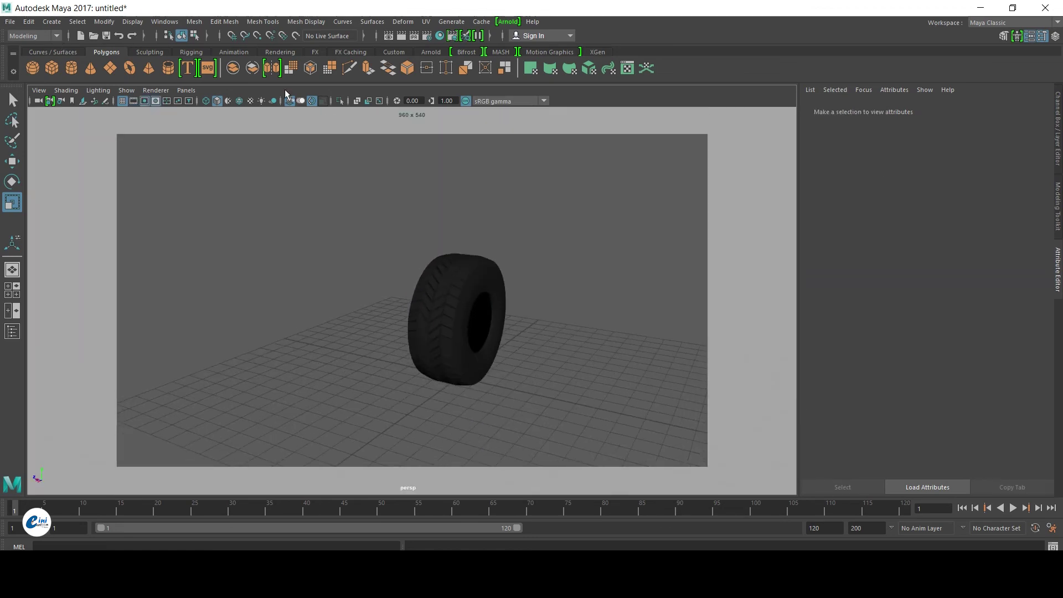
Create a large polygon ground plane under the tyre and hide the grid
{"action": "left_click", "coordinate": [112, 68]}
{"action": "left_click_drag", "start_coordinate": [459, 377], "coordinate": [1020, 381]}
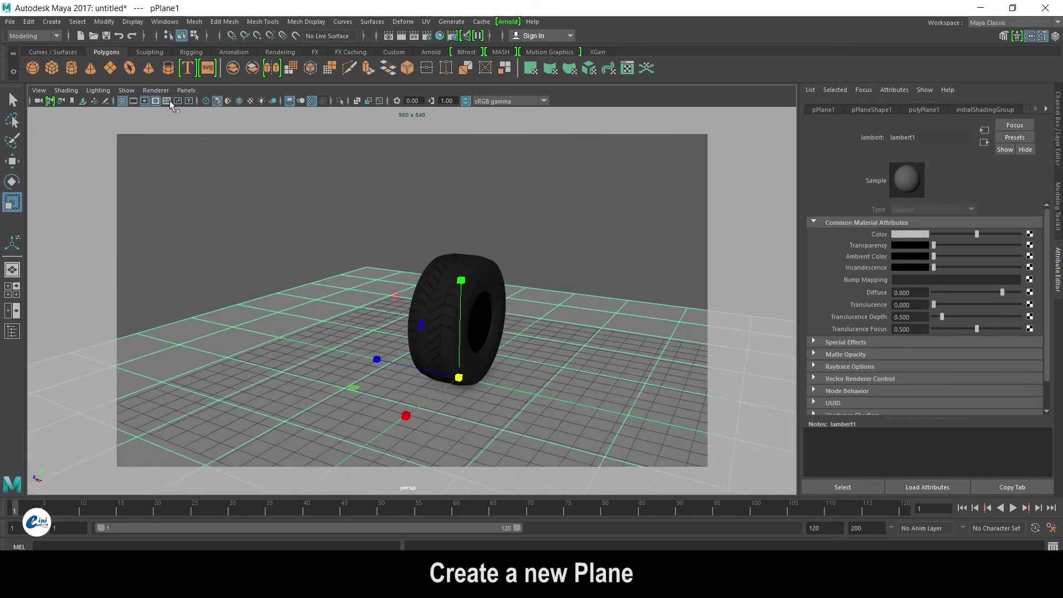
{"action": "left_click", "coordinate": [122, 101]}
{"action": "left_click_drag", "start_coordinate": [489, 386], "coordinate": [490, 365], "text": "alt"}
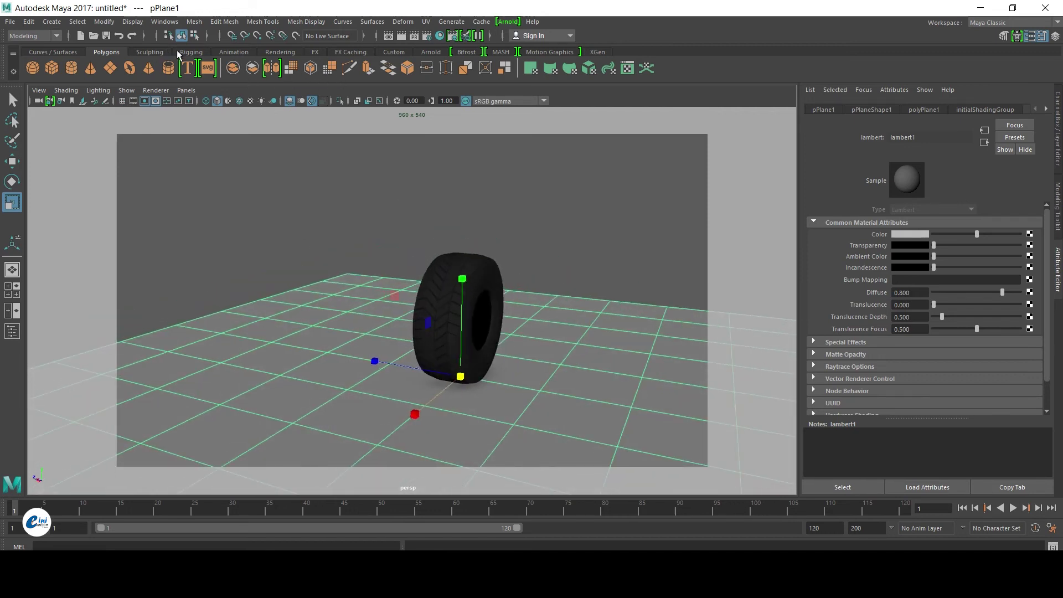
{"action": "left_click", "coordinate": [191, 52]}
{"action": "left_click", "coordinate": [280, 52]}
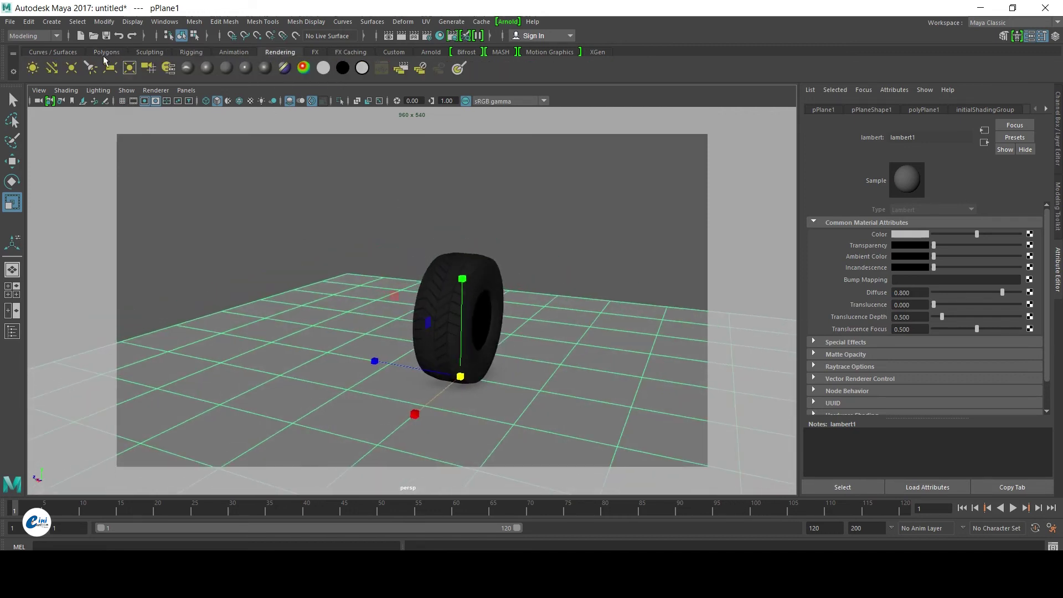
Add a directional light and raise it above the tyre
{"action": "left_click", "coordinate": [52, 67]}
{"action": "key", "text": "w"}
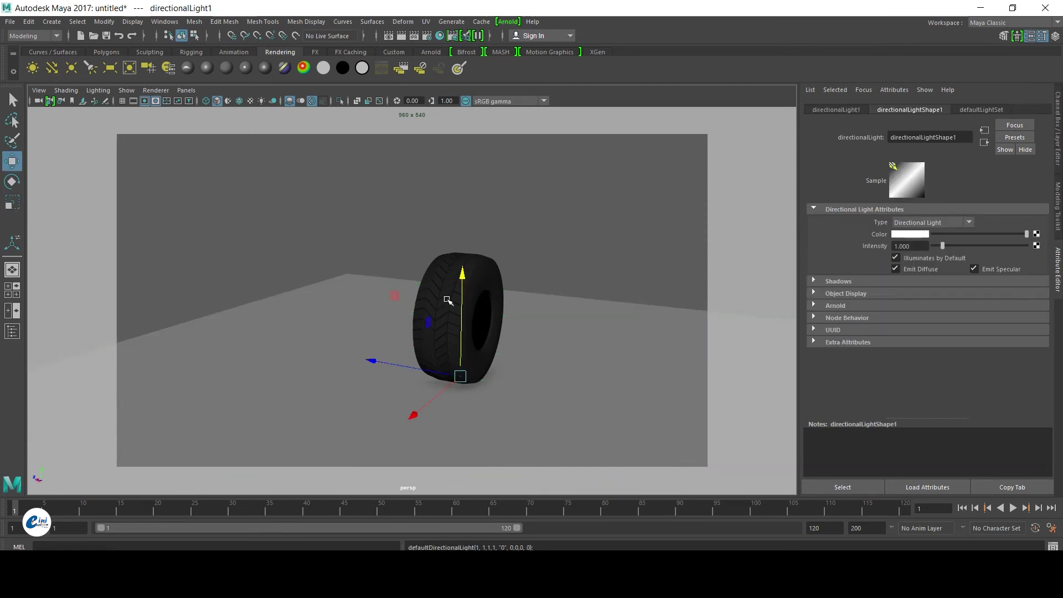
{"action": "left_click_drag", "start_coordinate": [462, 299], "coordinate": [487, 138]}
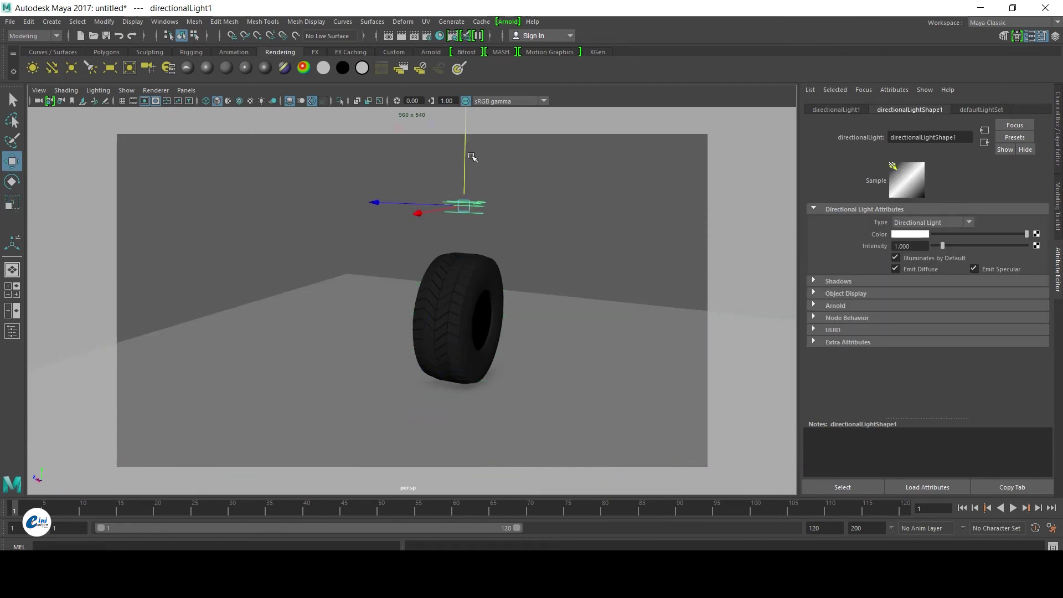
Angle directionalLight1 down onto the tyre and move it to the tyre's left
{"action": "key", "text": "e"}
{"action": "mouse_move", "coordinate": [460, 181]}
{"action": "left_mouse_down"}
{"action": "mouse_move", "coordinate": [446, 206]}
{"action": "mouse_move", "coordinate": [422, 191]}
{"action": "mouse_move", "coordinate": [431, 204]}
{"action": "left_mouse_up"}
{"action": "left_click_drag", "start_coordinate": [559, 169], "coordinate": [491, 299]}
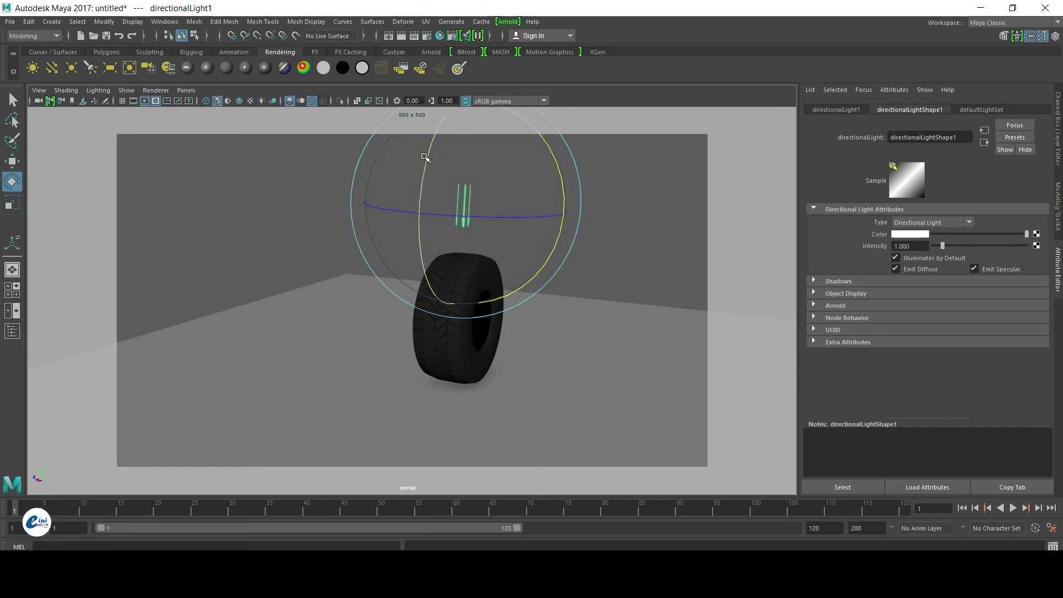
{"action": "left_click_drag", "start_coordinate": [427, 156], "coordinate": [379, 245]}
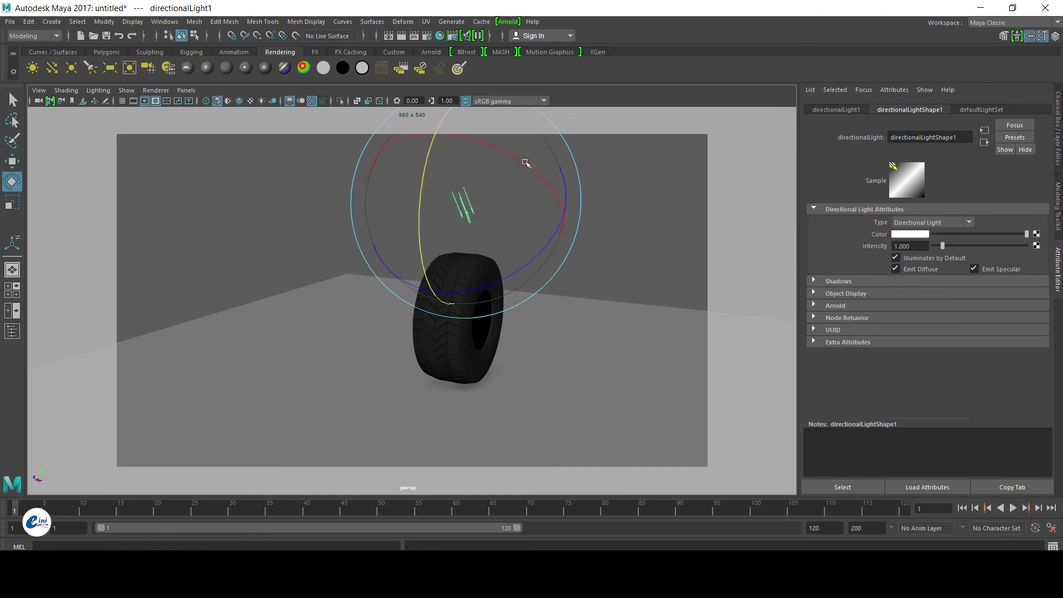
{"action": "left_click_drag", "start_coordinate": [379, 244], "coordinate": [479, 161]}
{"action": "key", "text": "w"}
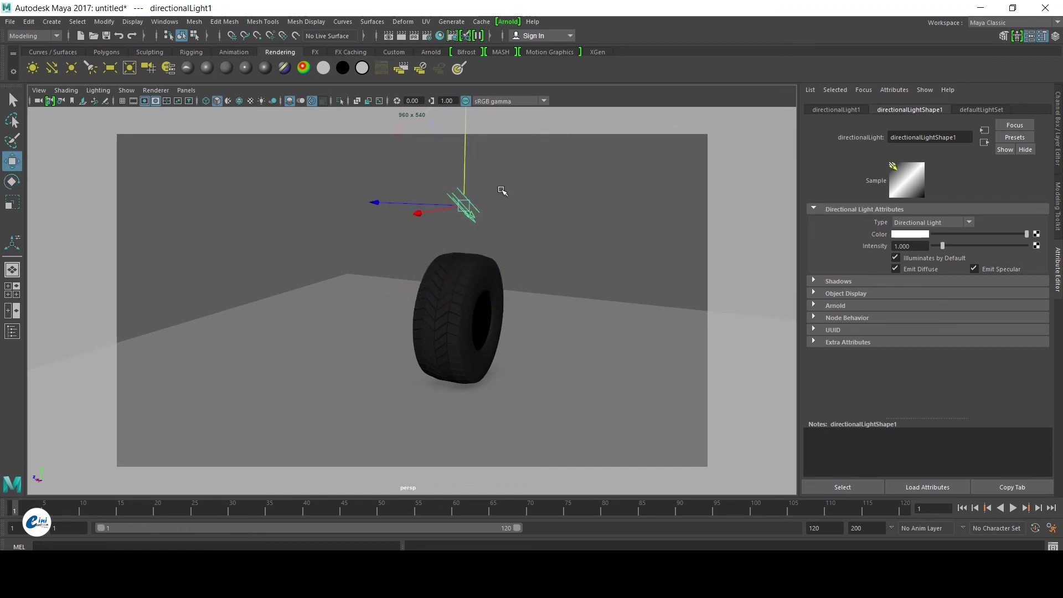
{"action": "left_click_drag", "start_coordinate": [463, 204], "coordinate": [254, 242]}
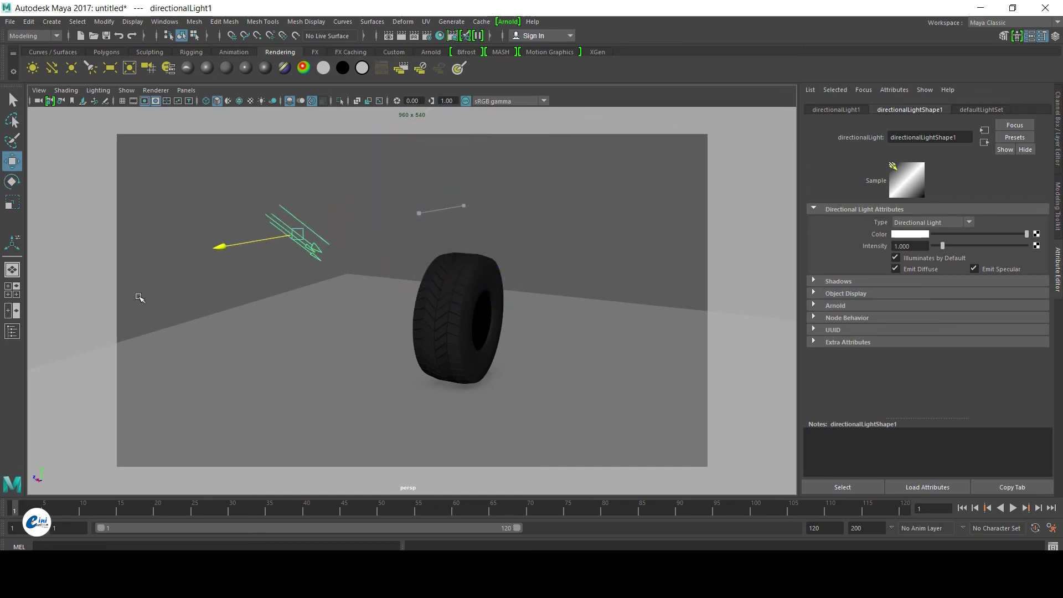
{"action": "scroll", "coordinate": [467, 351], "scroll_direction": "up", "scroll_amount": 2}
{"action": "scroll", "coordinate": [501, 373], "scroll_direction": "up", "scroll_amount": 2}
Tumble and dolly the camera until the tyre's tread fills the resolution gate at an angle
{"action": "mouse_move", "coordinate": [501, 373]}
{"action": "left_mouse_down", "text": "alt"}
{"action": "mouse_move", "coordinate": [514, 360]}
{"action": "mouse_move", "coordinate": [578, 364]}
{"action": "mouse_move", "coordinate": [617, 349]}
{"action": "mouse_move", "coordinate": [555, 357]}
{"action": "left_mouse_up", "text": "alt"}
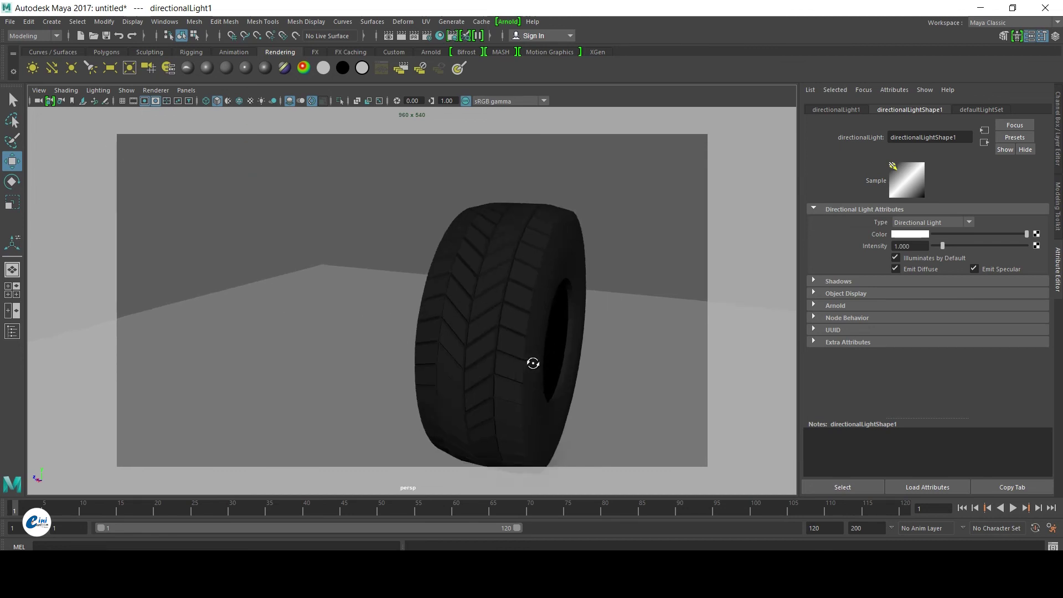
{"action": "mouse_move", "coordinate": [457, 331]}
{"action": "left_mouse_down", "text": "alt"}
{"action": "mouse_move", "coordinate": [581, 367]}
{"action": "mouse_move", "coordinate": [690, 360]}
{"action": "mouse_move", "coordinate": [709, 334]}
{"action": "mouse_move", "coordinate": [679, 364]}
{"action": "mouse_move", "coordinate": [752, 351]}
{"action": "mouse_move", "coordinate": [609, 380]}
{"action": "mouse_move", "coordinate": [517, 242]}
{"action": "left_mouse_up", "text": "alt"}
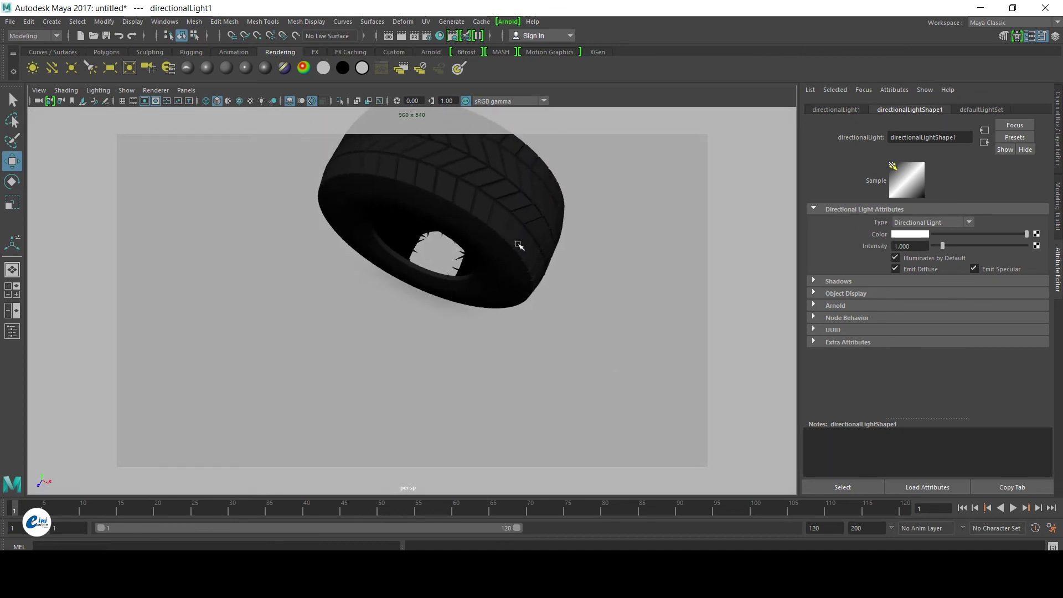
{"action": "left_click", "coordinate": [517, 242]}
{"action": "left_click_drag", "start_coordinate": [441, 156], "coordinate": [421, 252], "text": "alt"}
{"action": "left_click", "coordinate": [655, 160]}
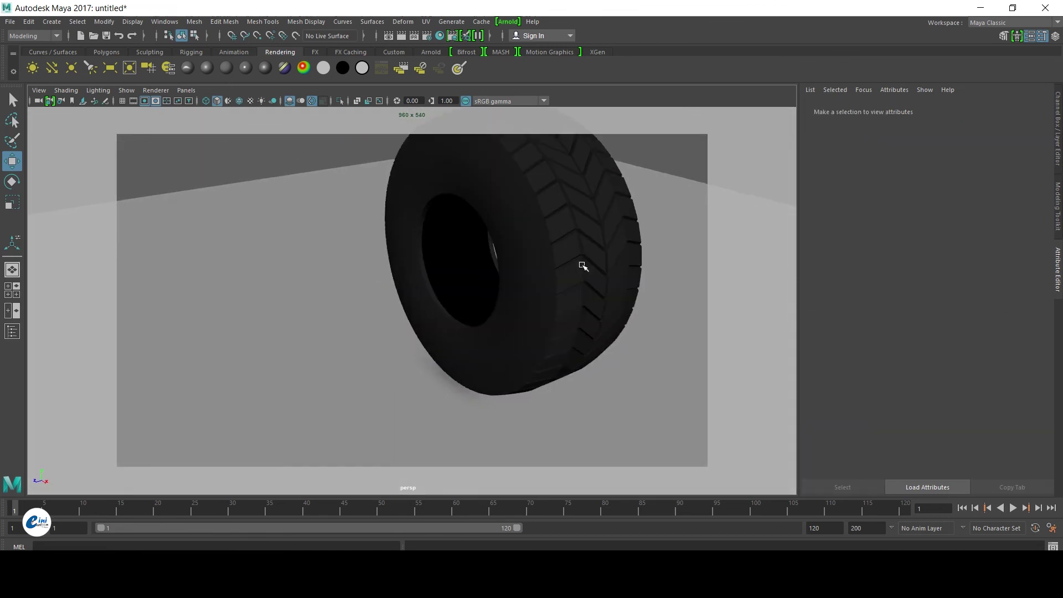
{"action": "left_click_drag", "start_coordinate": [582, 266], "coordinate": [517, 301], "text": "alt"}
{"action": "middle_click_drag", "start_coordinate": [517, 302], "coordinate": [504, 313], "text": "alt"}
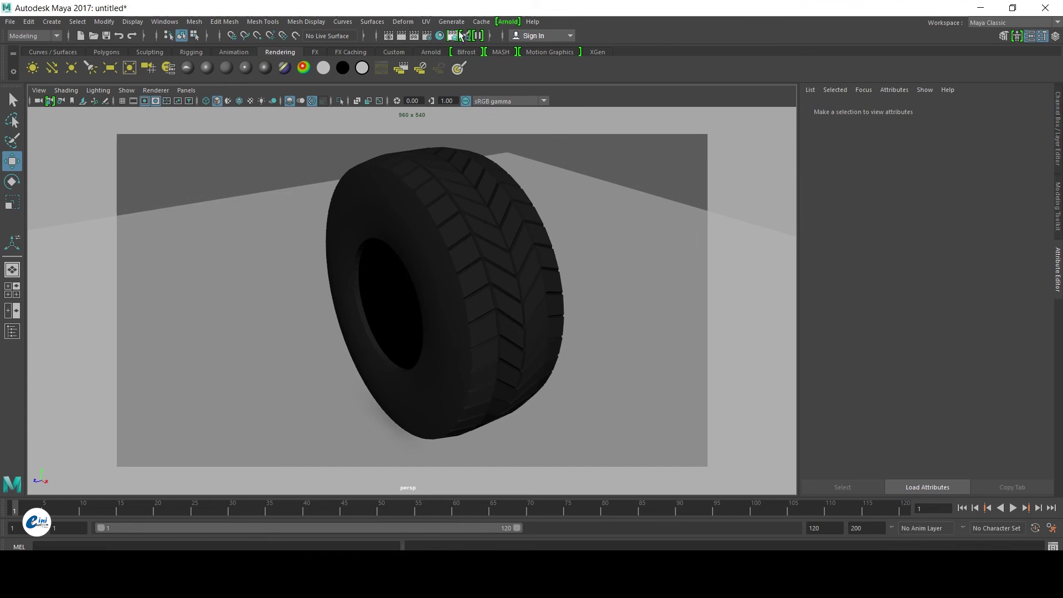
Run an Arnold test render, then orbit and zoom out to show the tyre's other side
{"action": "left_click", "coordinate": [400, 35]}
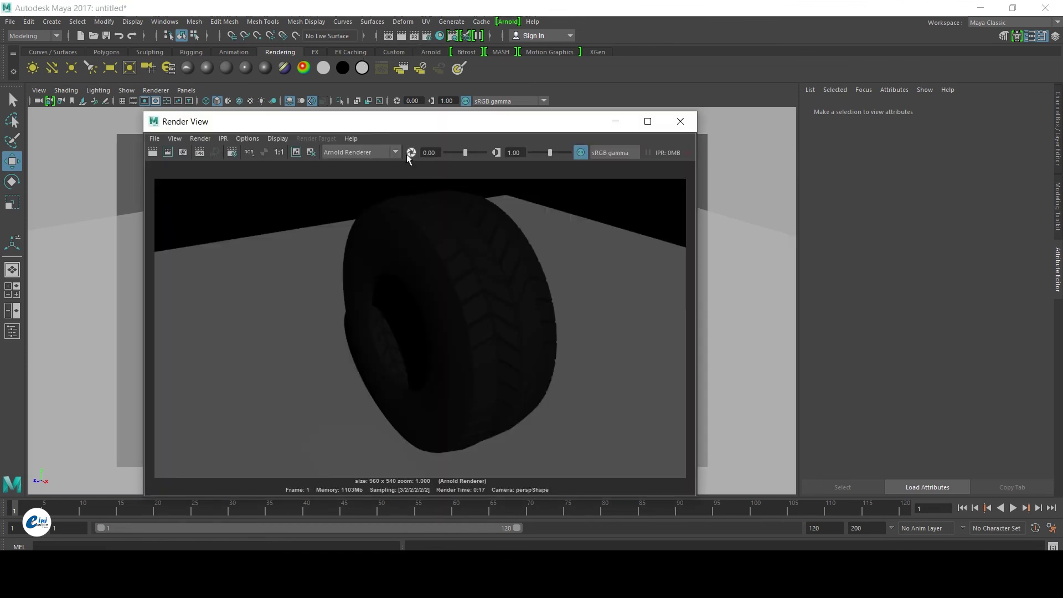
{"action": "left_click", "coordinate": [679, 122]}
{"action": "mouse_move", "coordinate": [503, 276]}
{"action": "left_mouse_down", "text": "alt"}
{"action": "mouse_move", "coordinate": [363, 273]}
{"action": "mouse_move", "coordinate": [396, 265]}
{"action": "left_mouse_up", "text": "alt"}
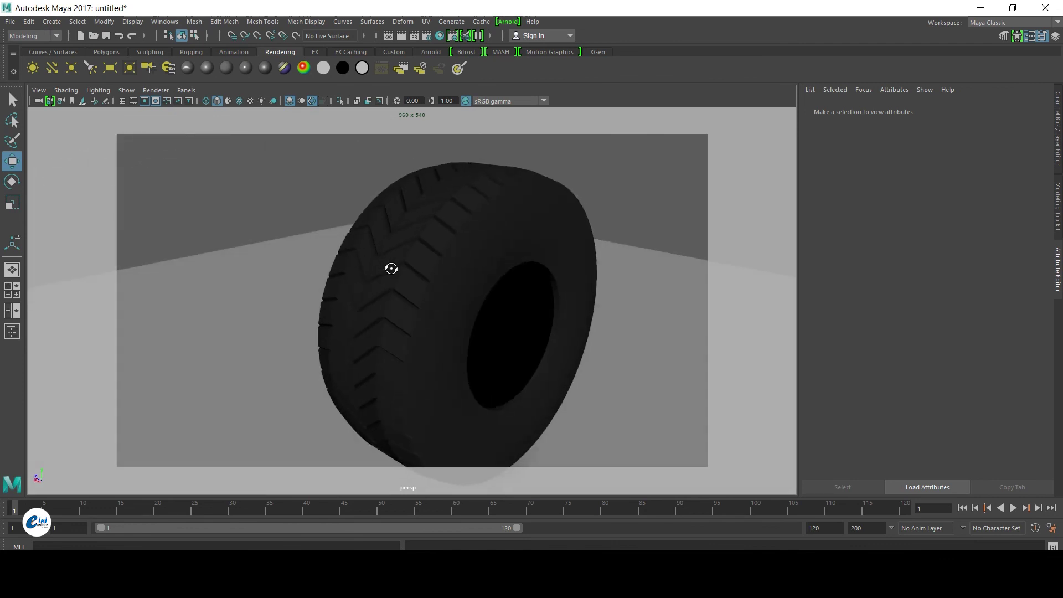
{"action": "scroll", "coordinate": [398, 265], "scroll_direction": "down", "scroll_amount": 2}
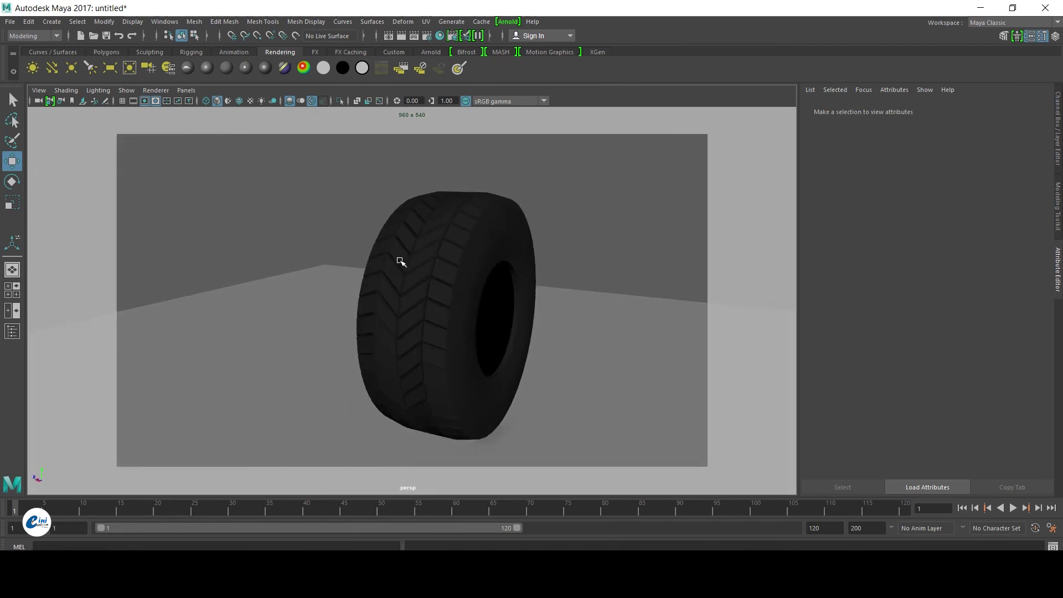
Re-render the tyre with Arnold from the new angle and place the Render View at the right
{"action": "left_click", "coordinate": [397, 39]}
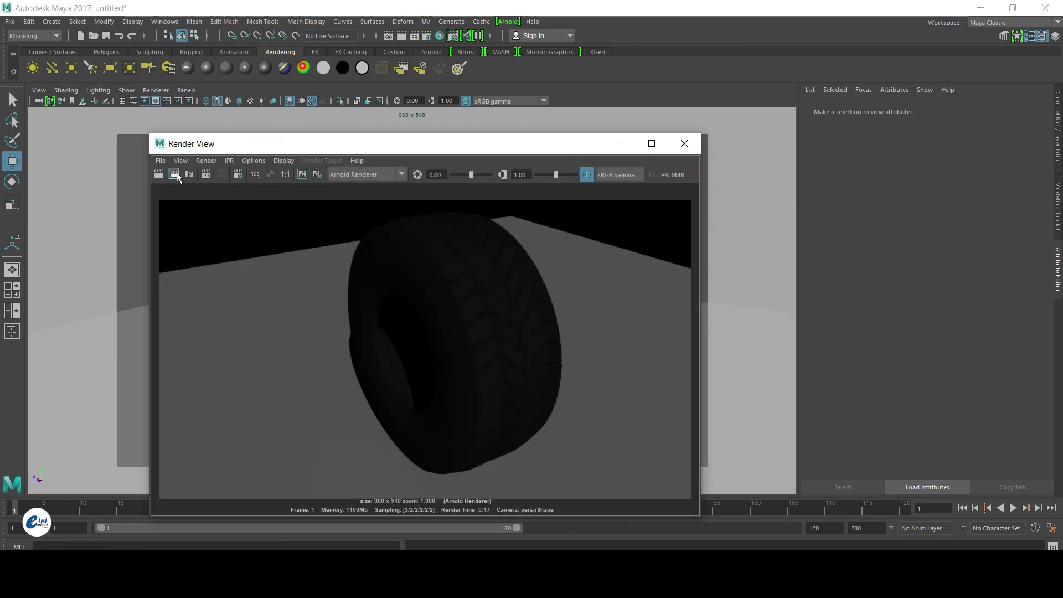
{"action": "left_click", "coordinate": [159, 175]}
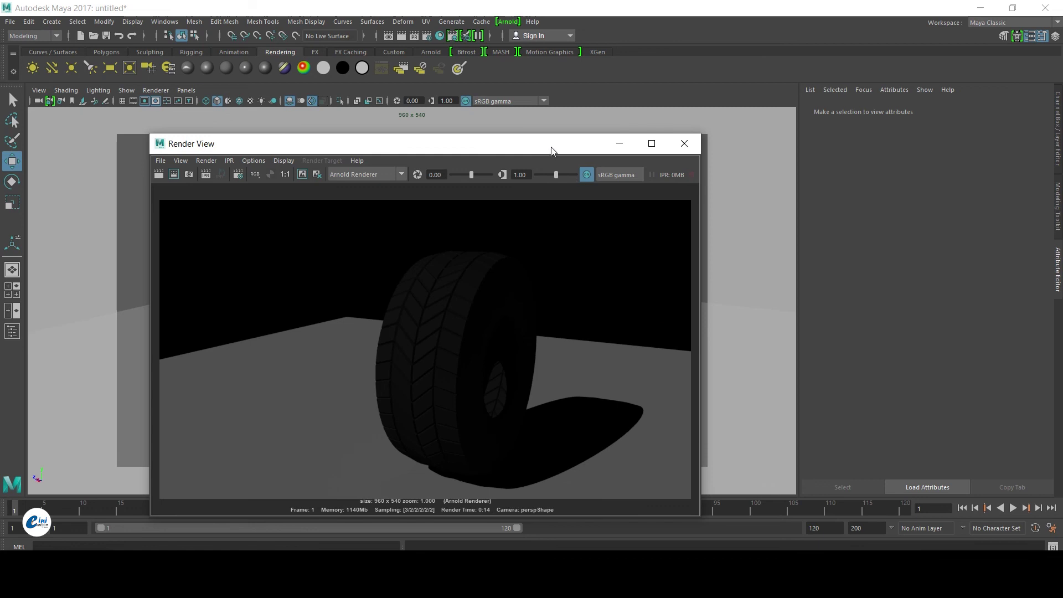
{"action": "left_click_drag", "start_coordinate": [551, 149], "coordinate": [884, 102]}
{"action": "left_click_drag", "start_coordinate": [484, 181], "coordinate": [553, 181]}
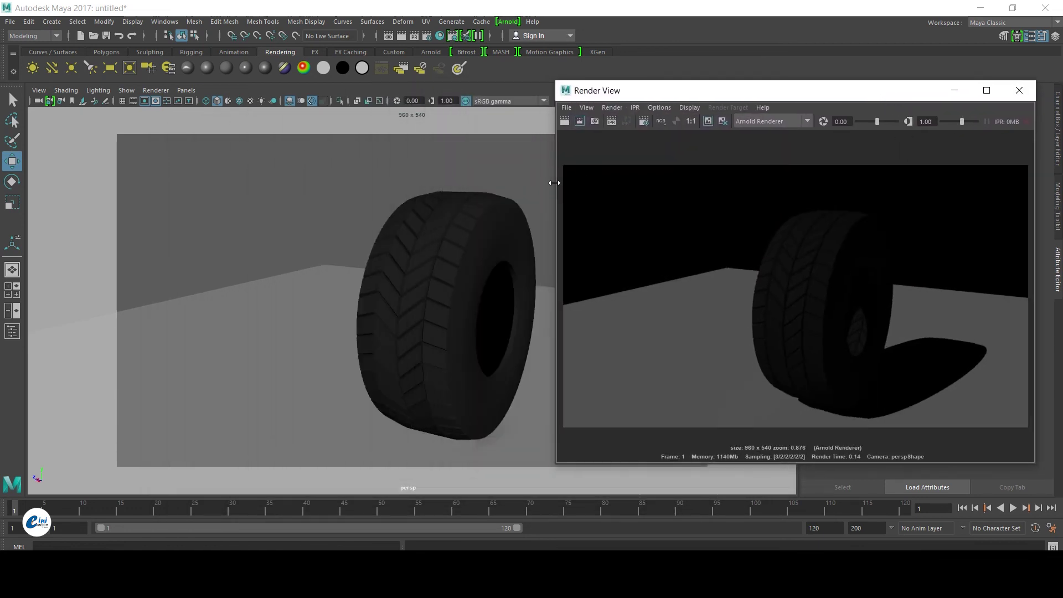